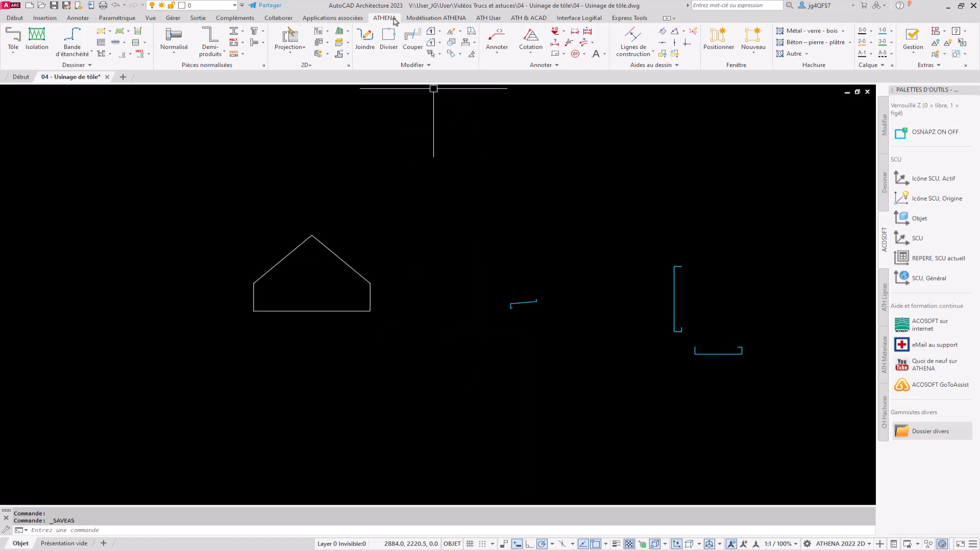
# Start the sheet machining command (Usinage tôle), check the preview from several sides, and settle on an isometric view
pyautogui.click(14, 50)
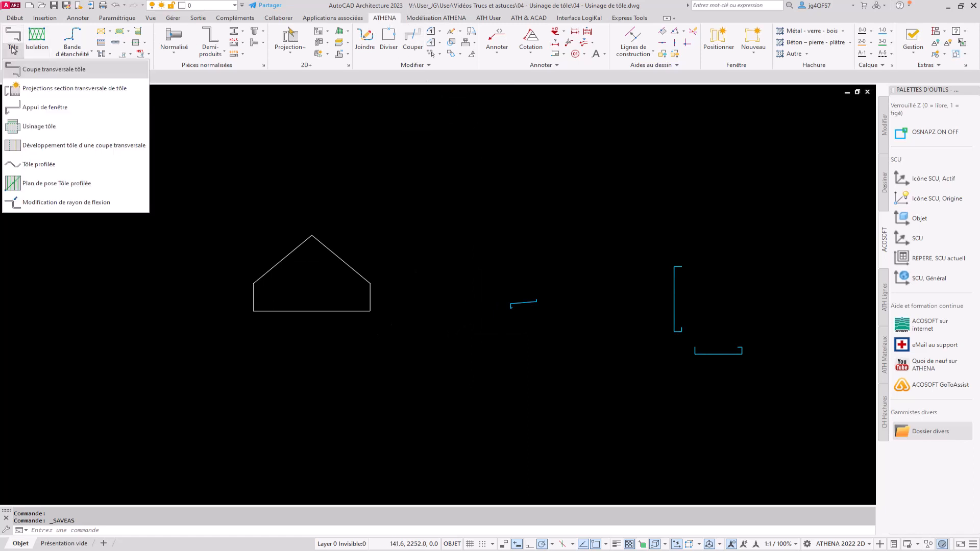
pyautogui.click(72, 130)
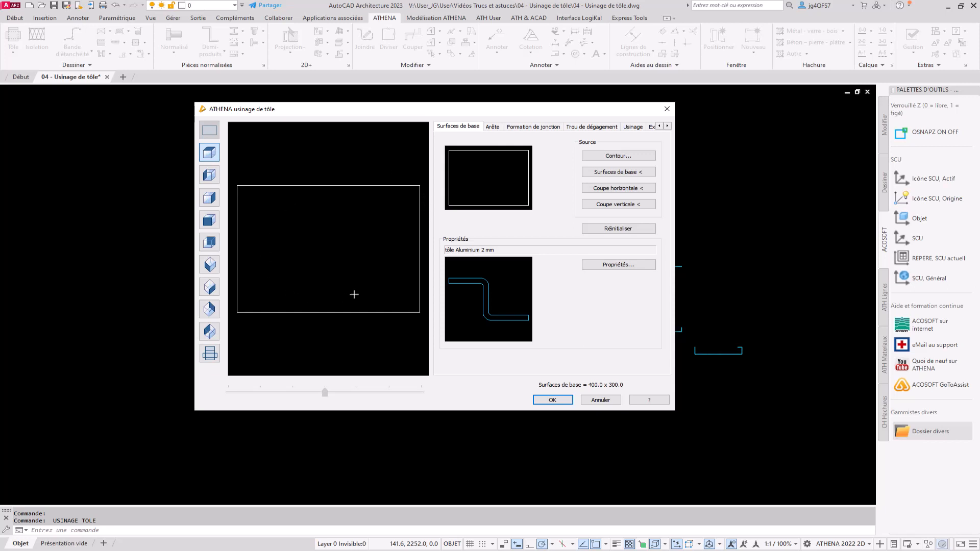
pyautogui.click(209, 197)
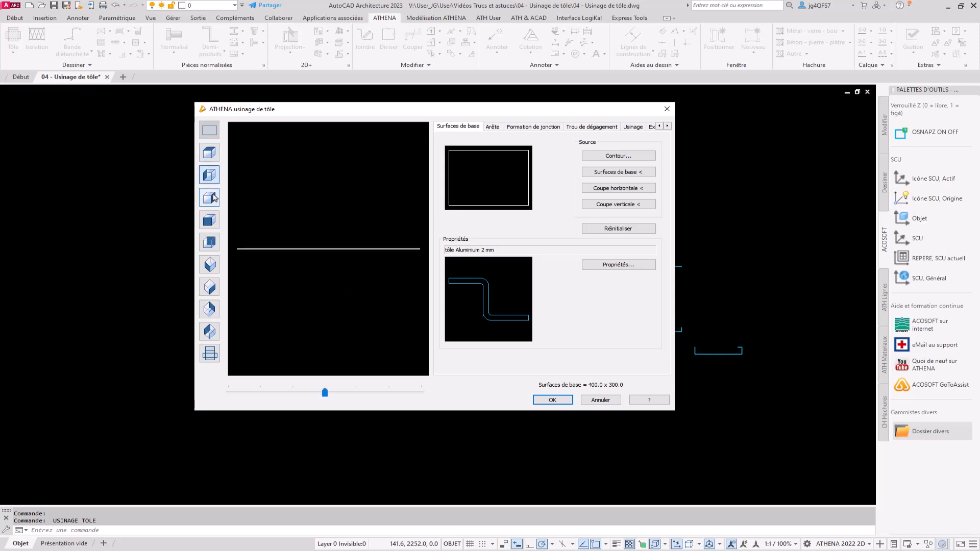
pyautogui.click(209, 242)
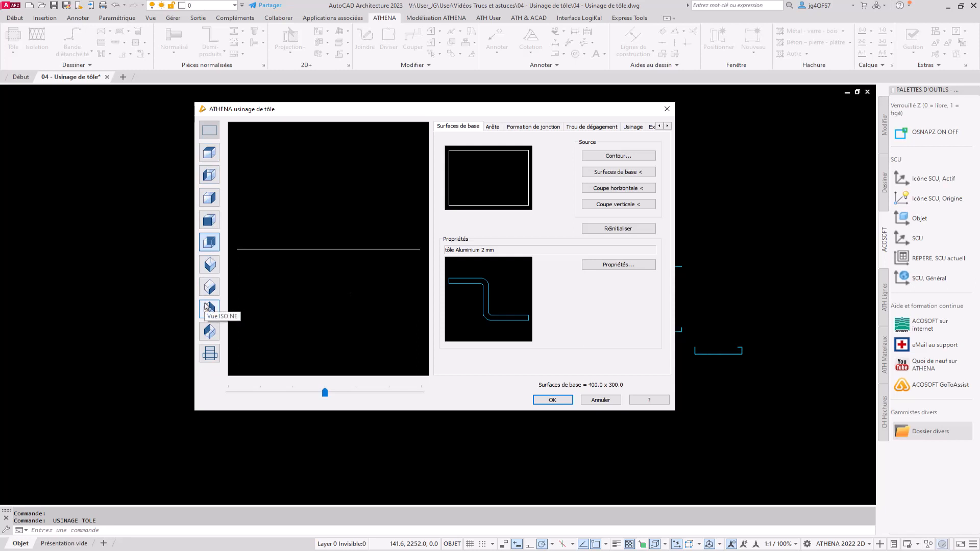
pyautogui.click(209, 264)
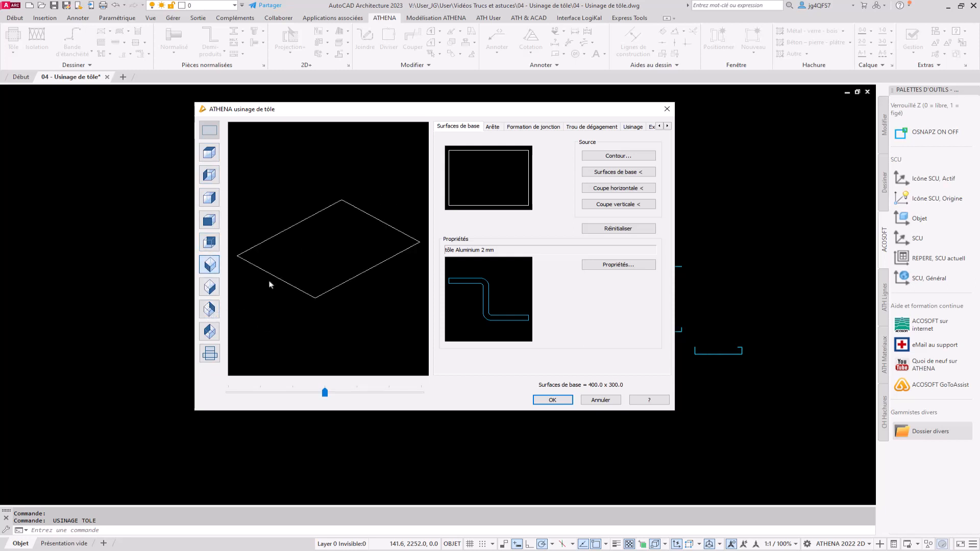
pyautogui.click(201, 360)
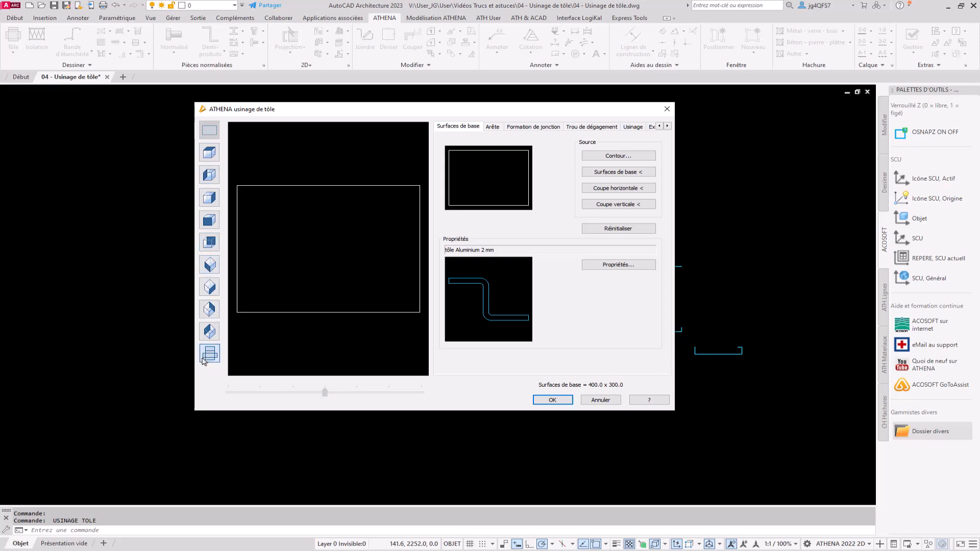
pyautogui.click(209, 264)
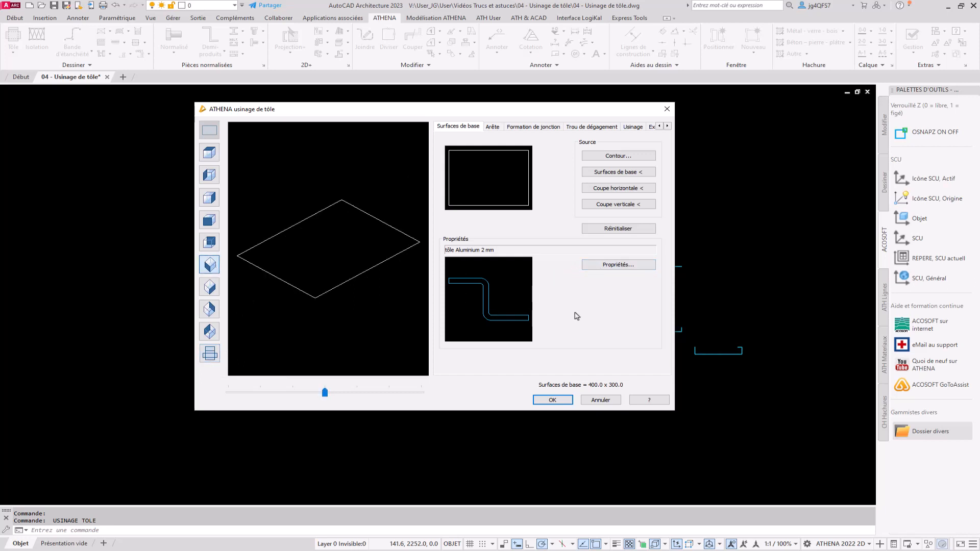
# Review the sheet's thickness and material properties, and set its bending tolerance to Ri=1.9 | 0.75-2.50 mm
pyautogui.click(618, 267)
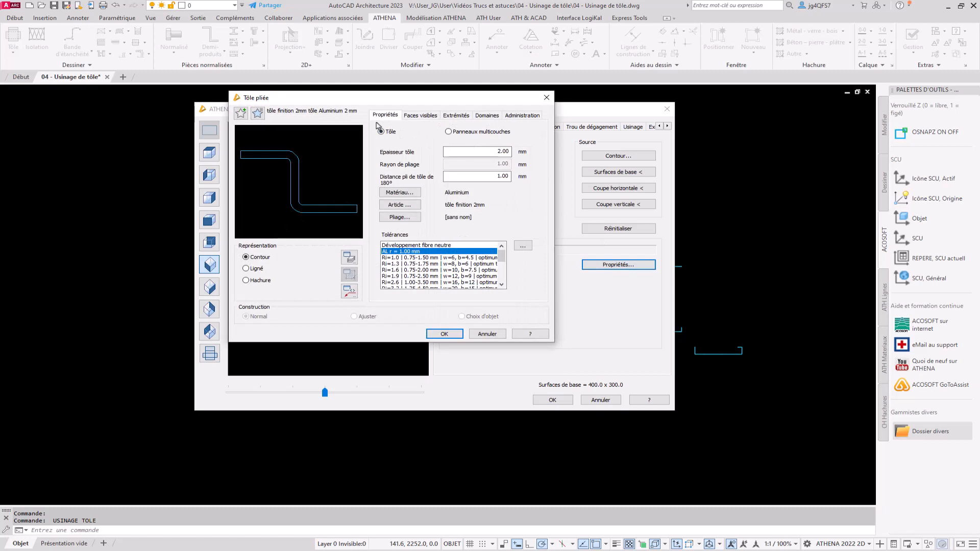
pyautogui.doubleClick(486, 149)
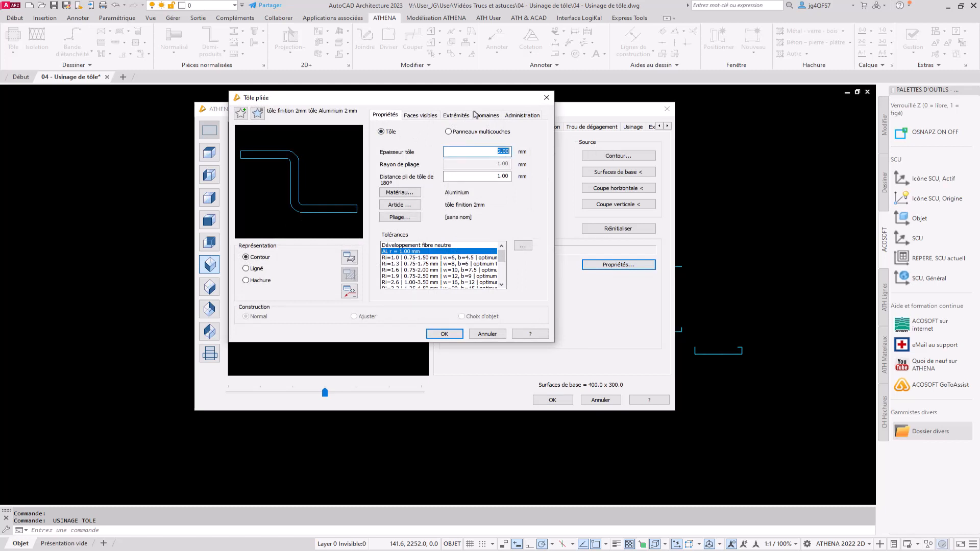
pyautogui.click(399, 192)
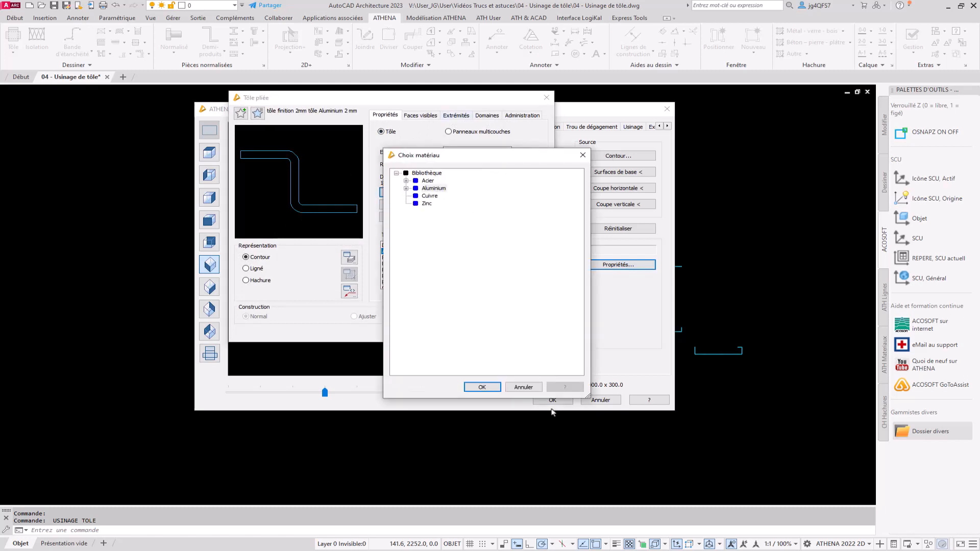
pyautogui.click(531, 389)
pyautogui.click(444, 264)
pyautogui.click(450, 276)
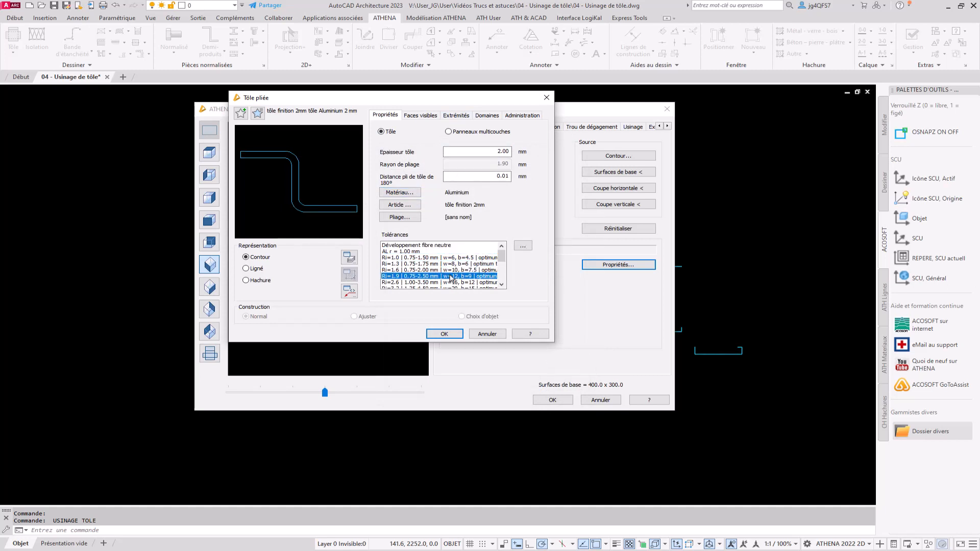
pyautogui.click(443, 334)
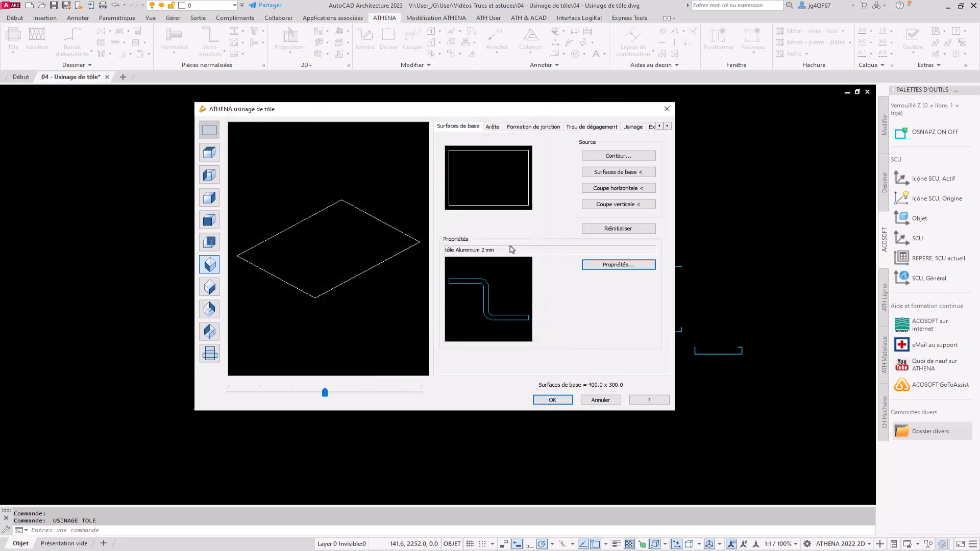
# Set the base surface contour to the symmetric trapezoid (Trapèze symétrique) with its default dimensions
pyautogui.click(610, 156)
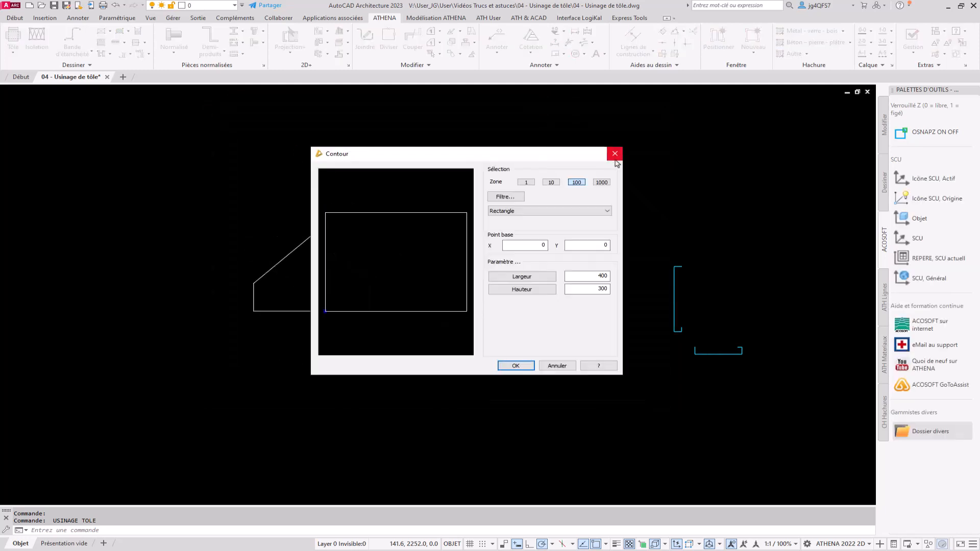
pyautogui.click(587, 212)
pyautogui.click(572, 232)
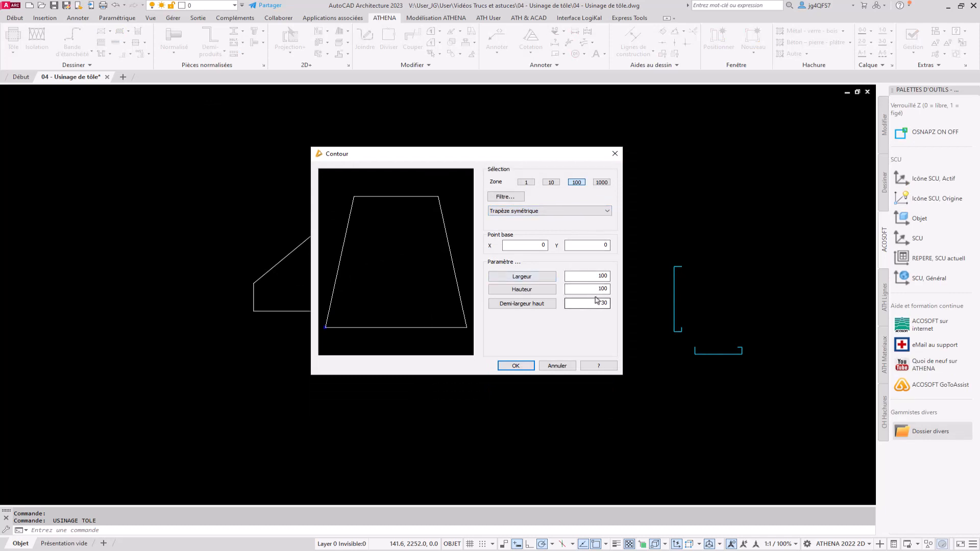
pyautogui.click(515, 366)
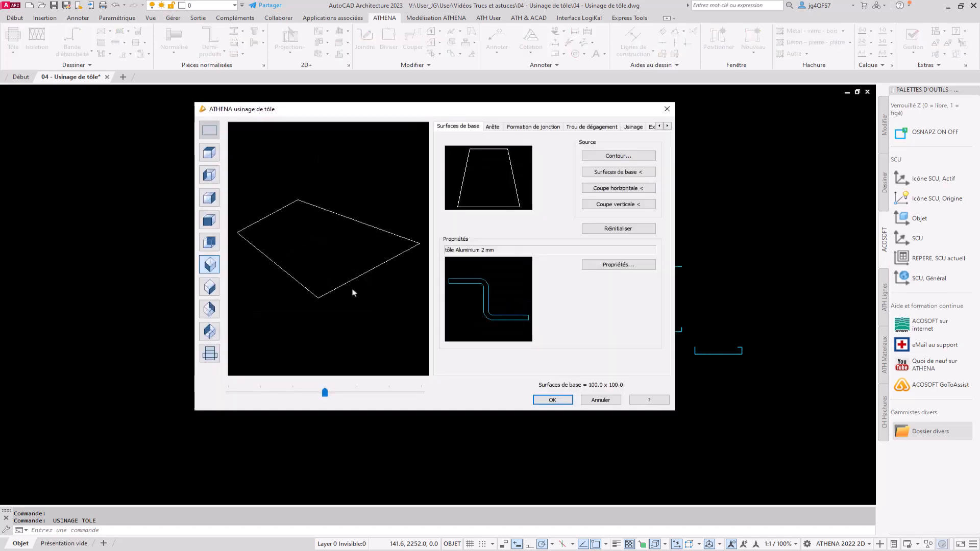
# Add a 90° edge of length 50 to the wide base side of the trapezoid, and reset the sheet definition
pyautogui.click(493, 126)
pyautogui.rightClick(485, 166)
pyautogui.click(510, 172)
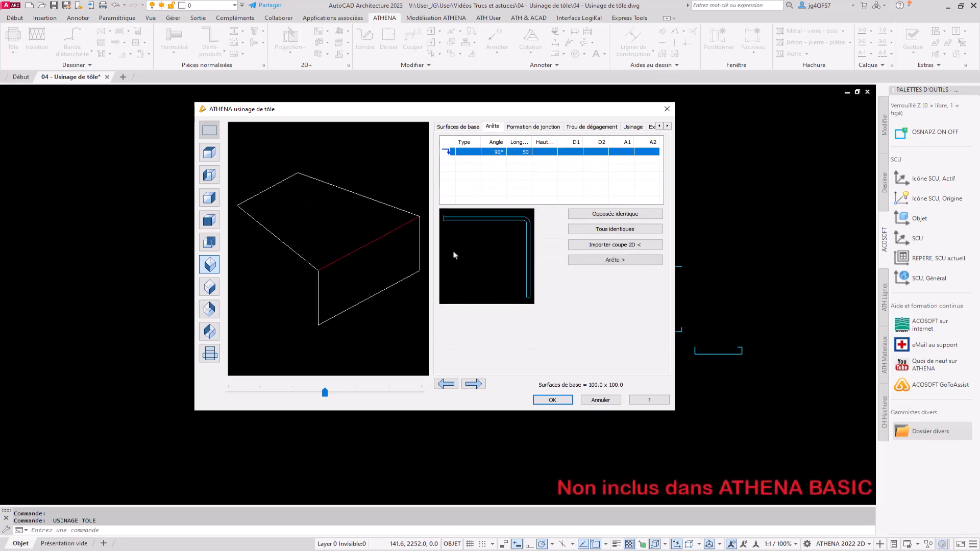
pyautogui.click(457, 127)
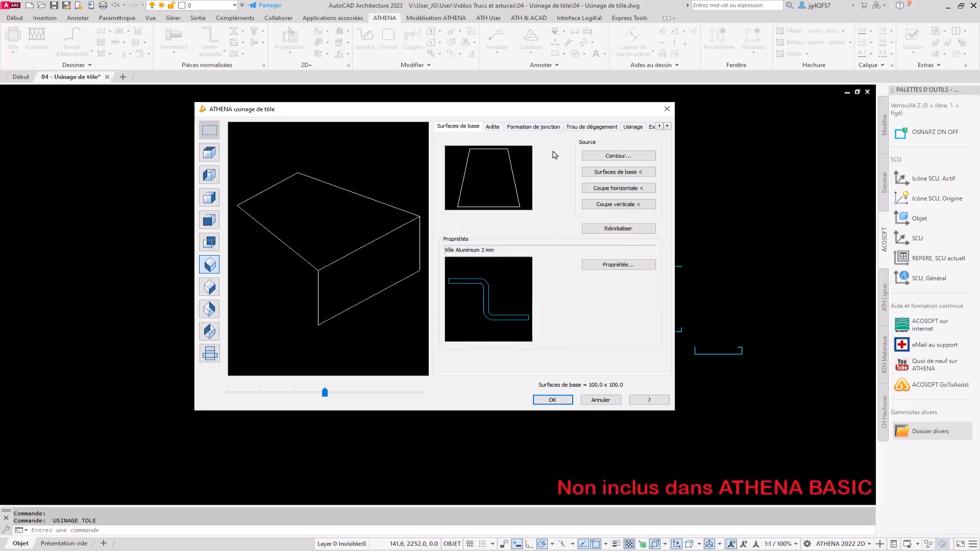
pyautogui.click(587, 228)
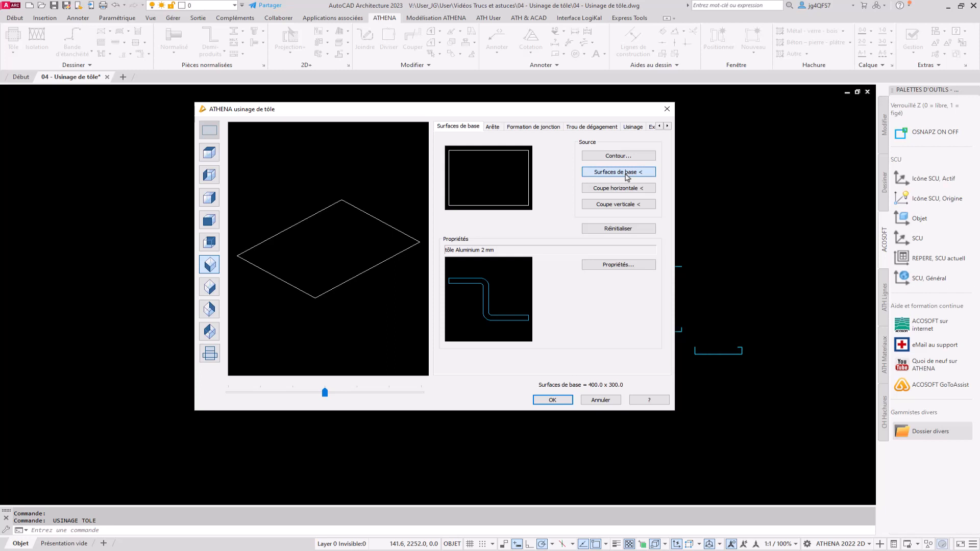
# Take the house-shaped outline in the drawing as the base surface contour
pyautogui.click(626, 174)
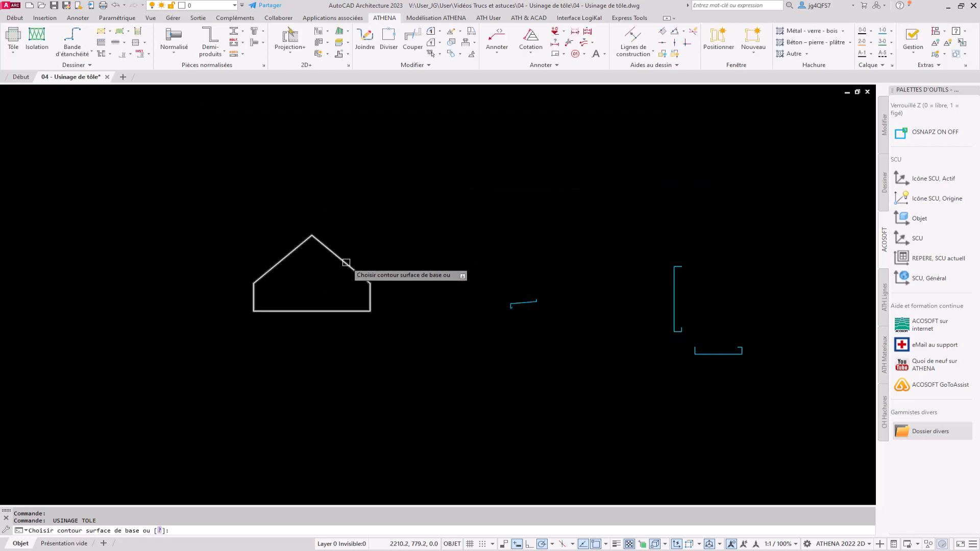
pyautogui.click(346, 263)
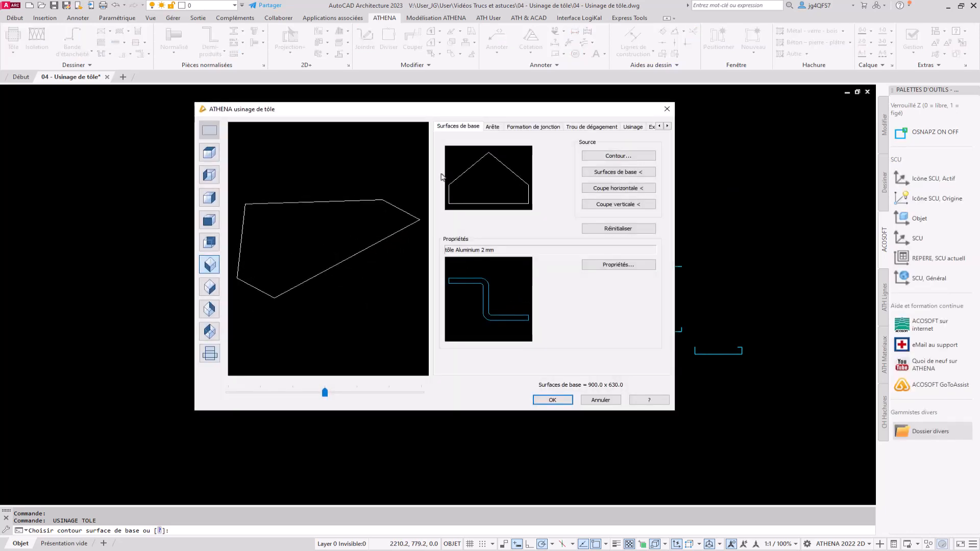
# Add an edge along the right sloping side of the house-shaped surface, and reset the sheet definition
pyautogui.click(492, 126)
pyautogui.click(354, 201)
pyautogui.rightClick(469, 190)
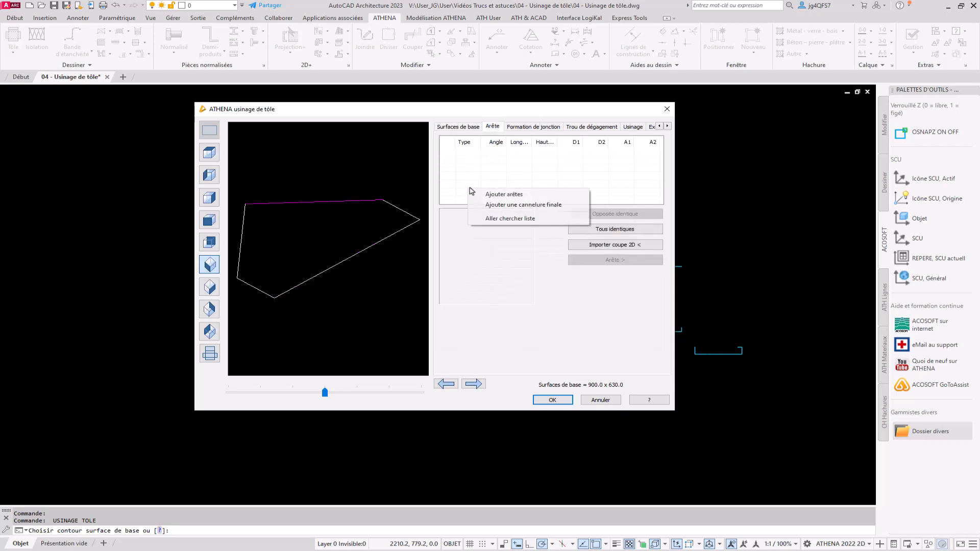
pyautogui.click(496, 195)
pyautogui.click(472, 127)
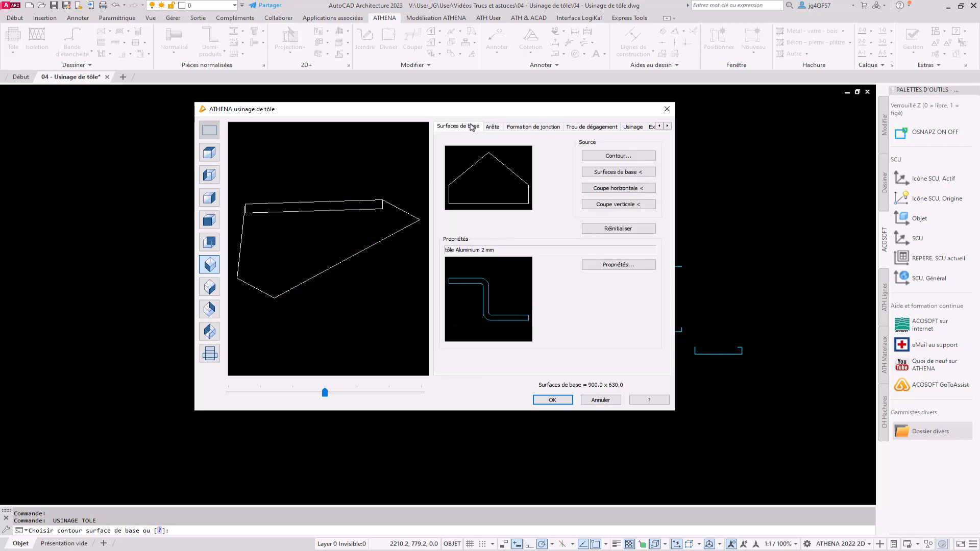
pyautogui.click(615, 228)
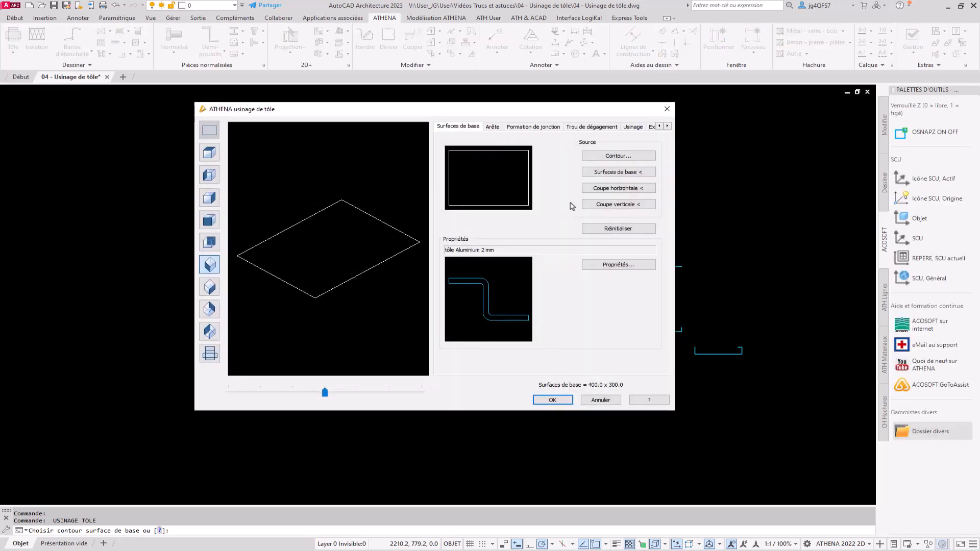
# Import the small sloped sheet profile as a horizontal section, viewed from above, with its long segment as the base surface and its left side indicated
pyautogui.click(621, 188)
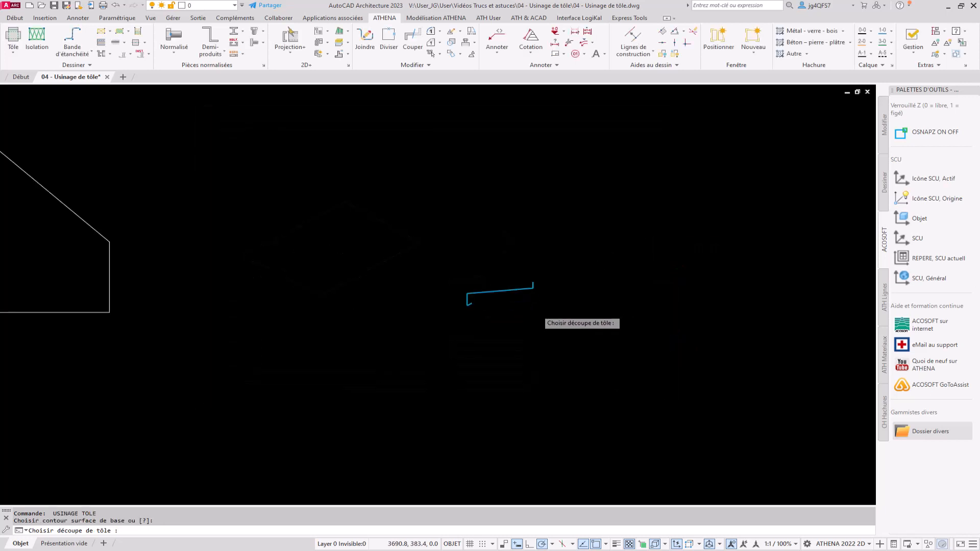
pyautogui.click(528, 277)
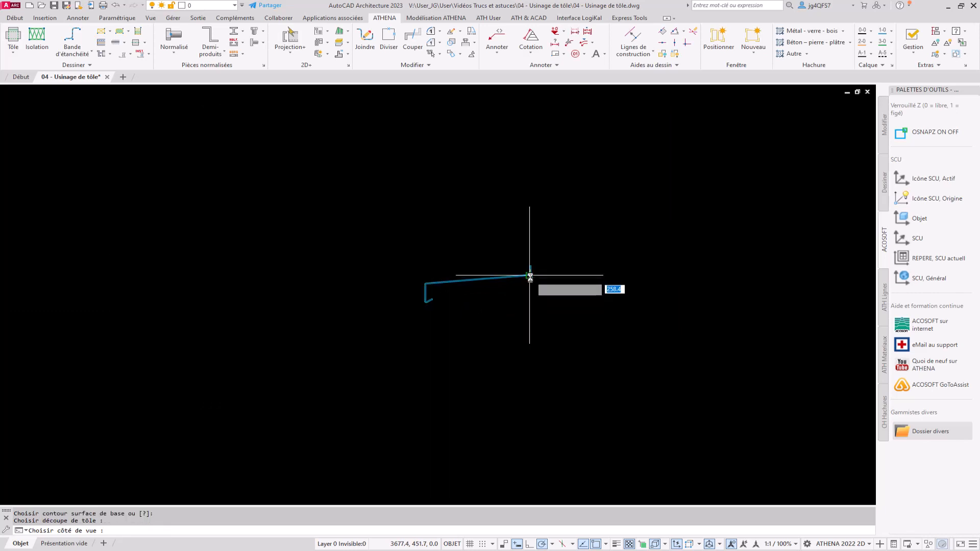
pyautogui.click(501, 253)
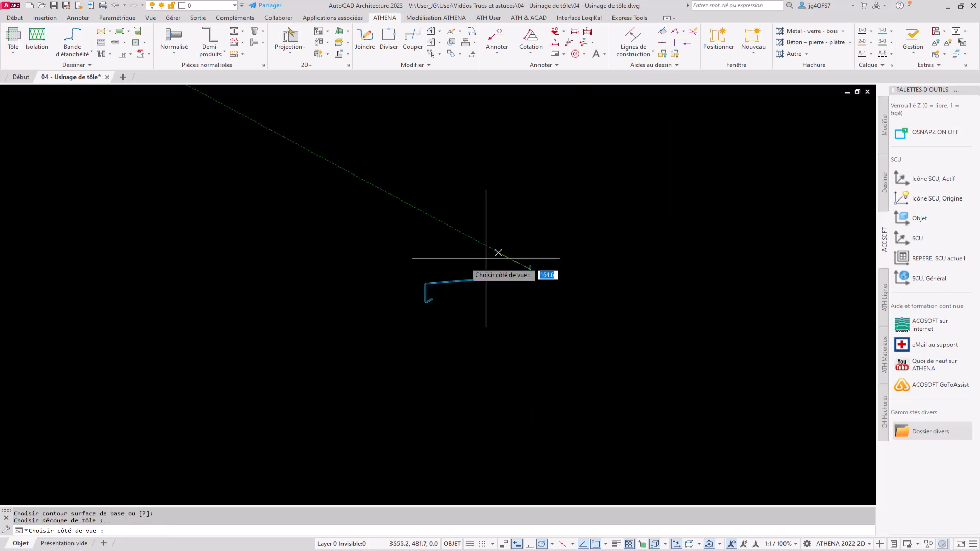
pyautogui.scroll(8, 480, 274)
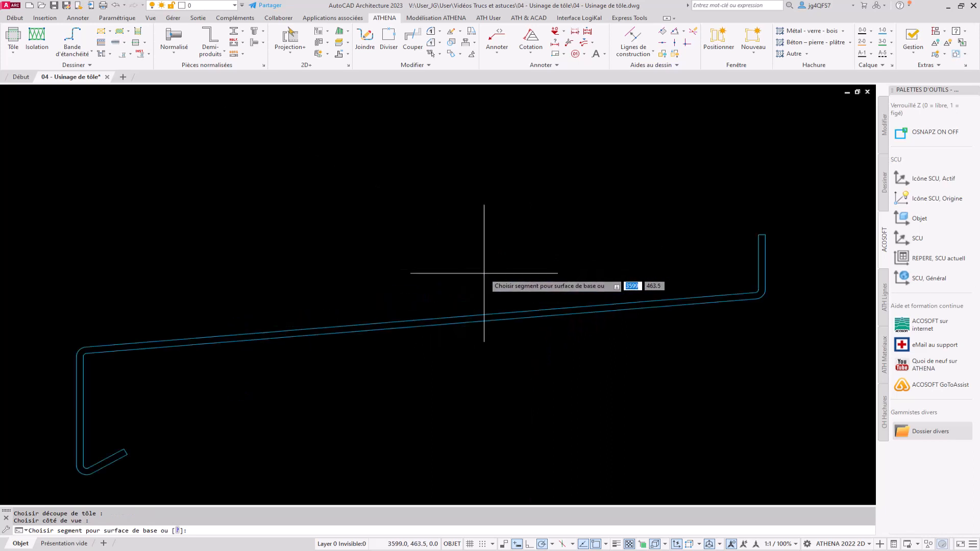
pyautogui.click(474, 330)
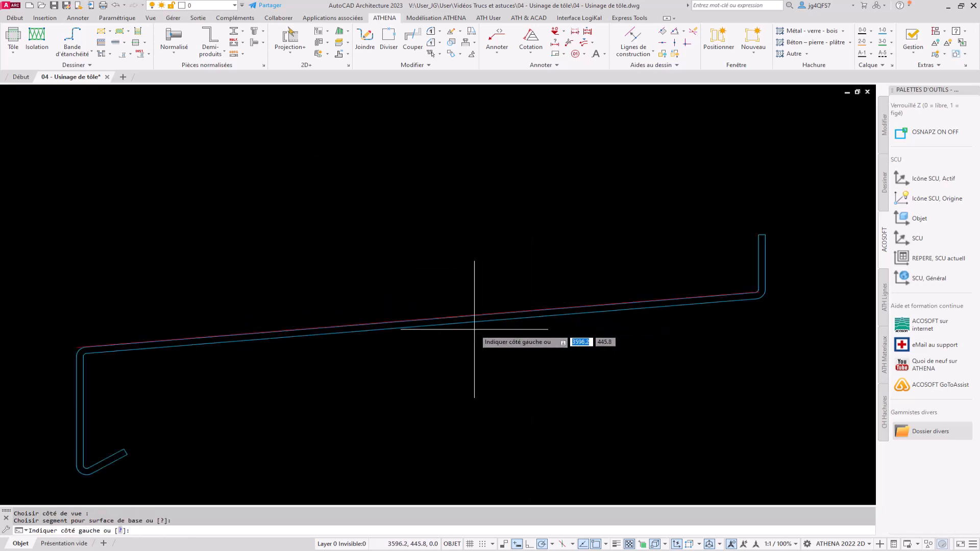
pyautogui.scroll(-4, 284, 264)
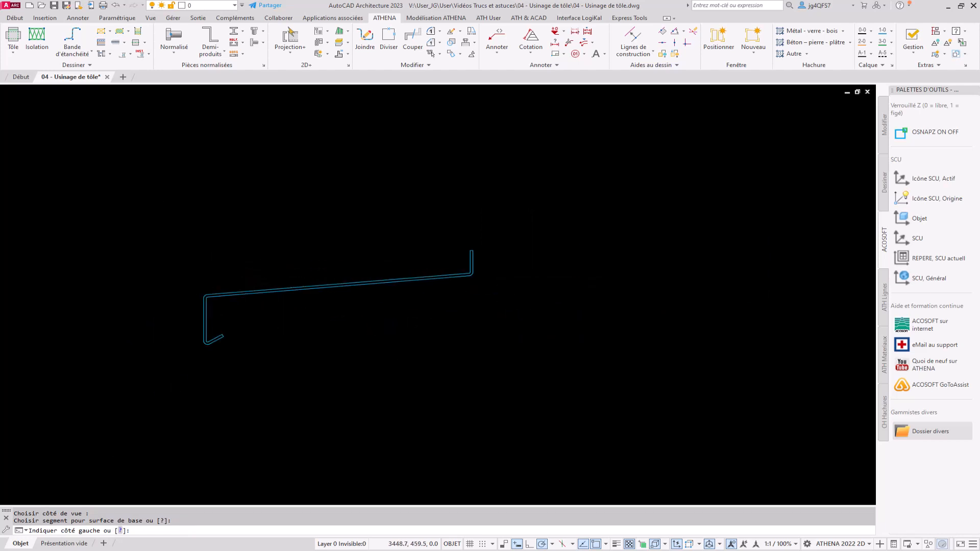
pyautogui.click(163, 274)
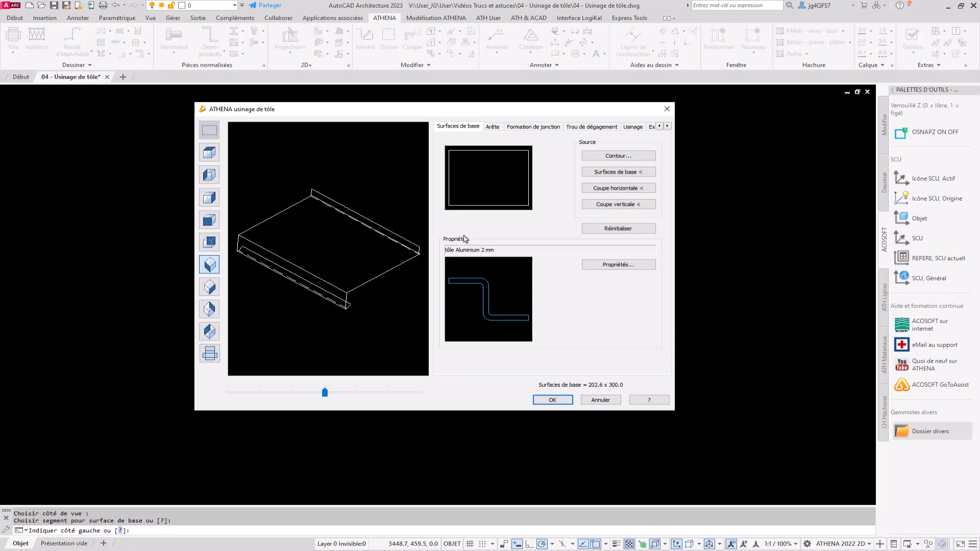
# Set the height of the rectangular base surface contour to 1500
pyautogui.click(623, 157)
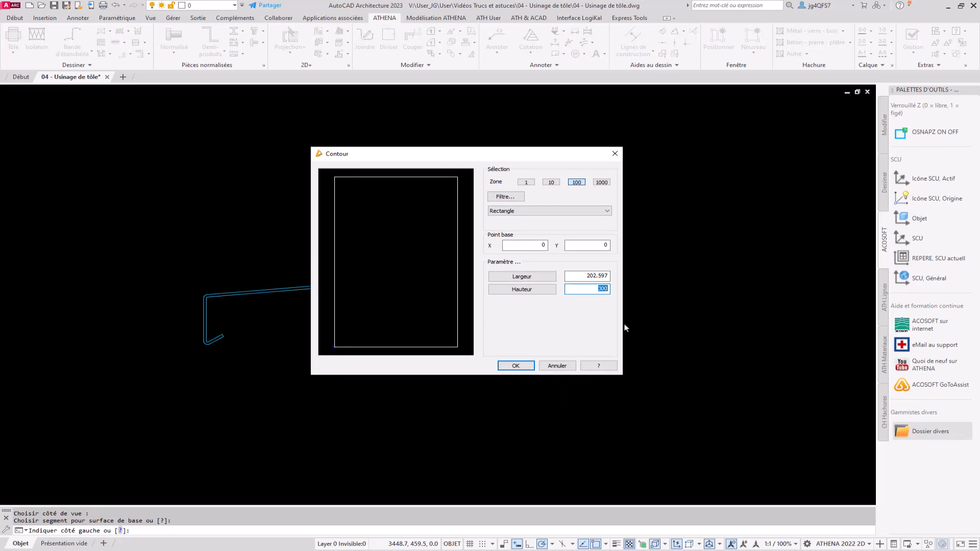
pyautogui.write('1500')
pyautogui.press('Tab')
pyautogui.click(516, 365)
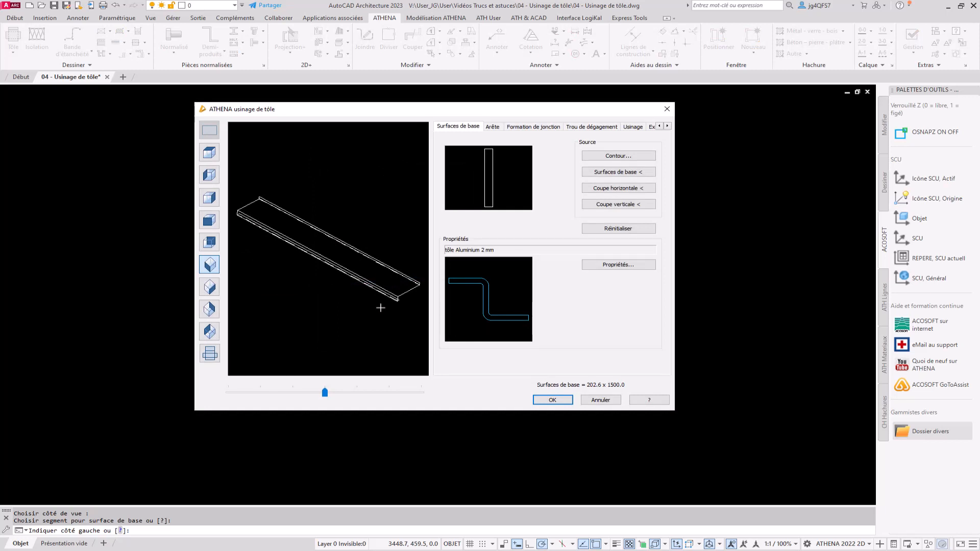
# Select the long edge with the double fold in the preview to examine its imported bend angles and lengths
pyautogui.click(493, 127)
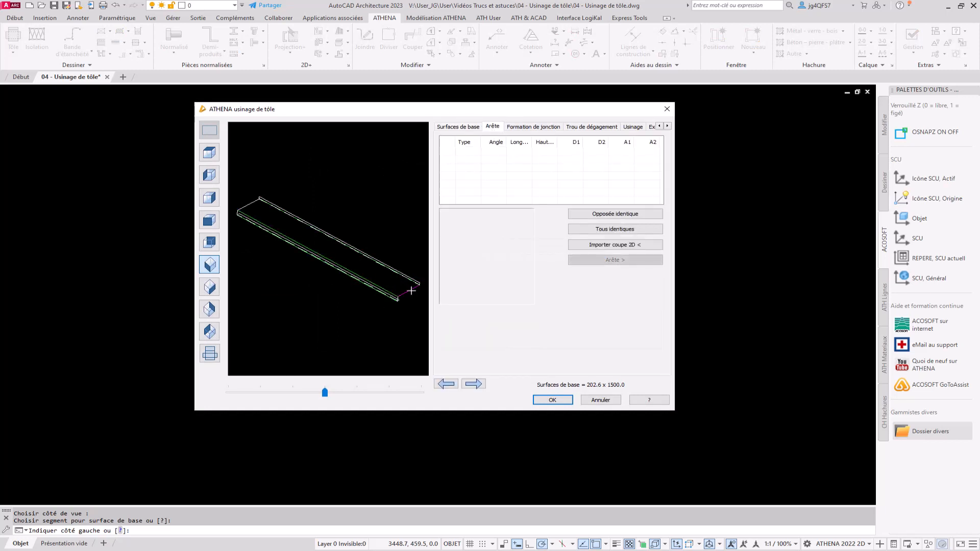
pyautogui.scroll(5, 411, 290)
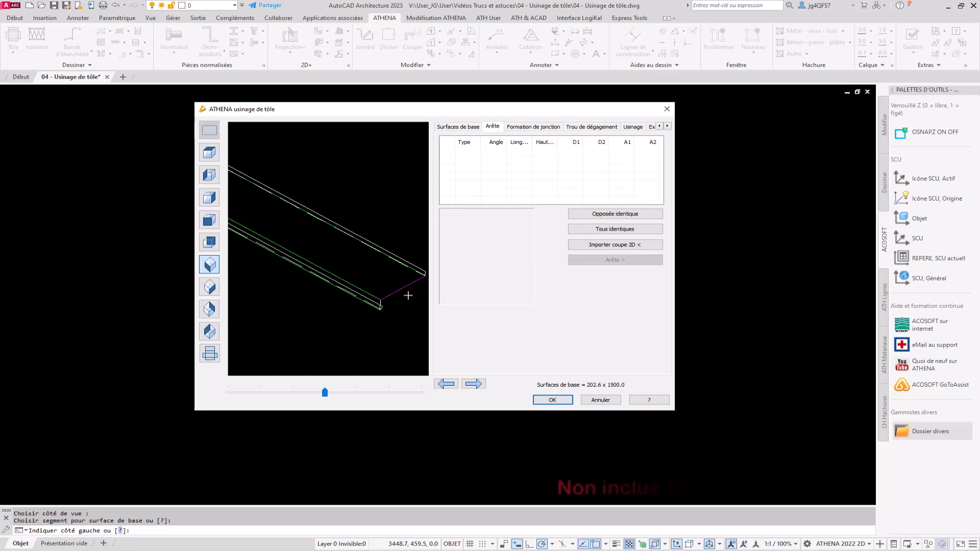
pyautogui.click(378, 294)
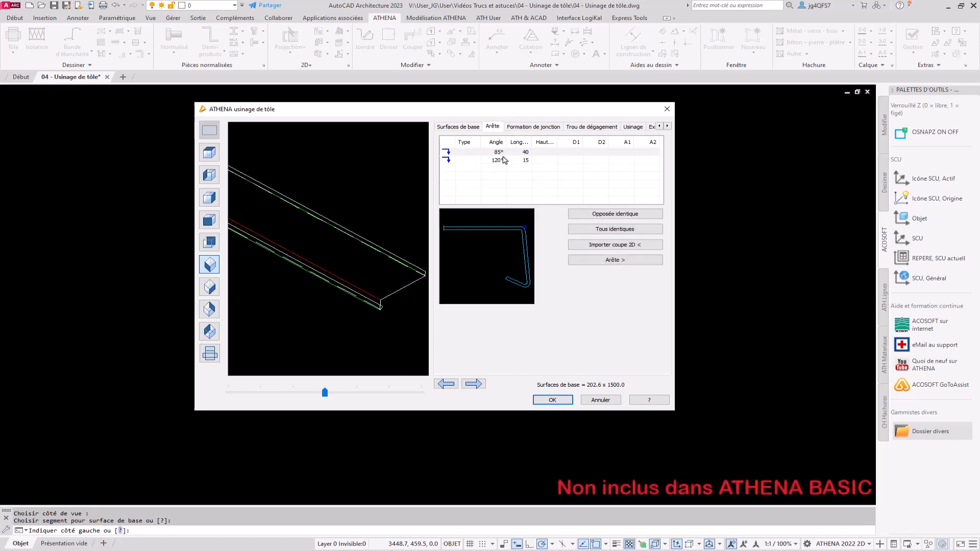
# Add a fold to the near short end of the sheet and flip its bend direction upward
pyautogui.click(415, 282)
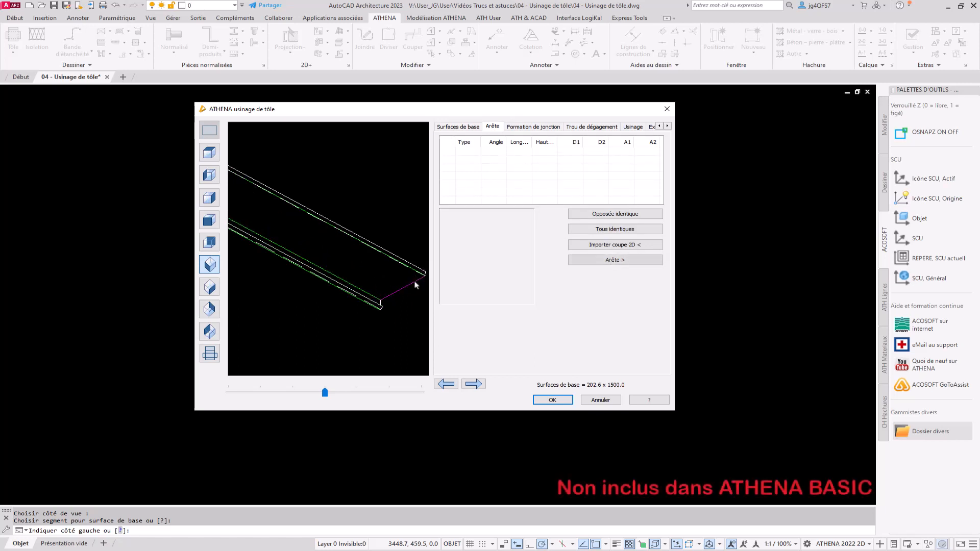
pyautogui.rightClick(502, 160)
pyautogui.click(506, 157)
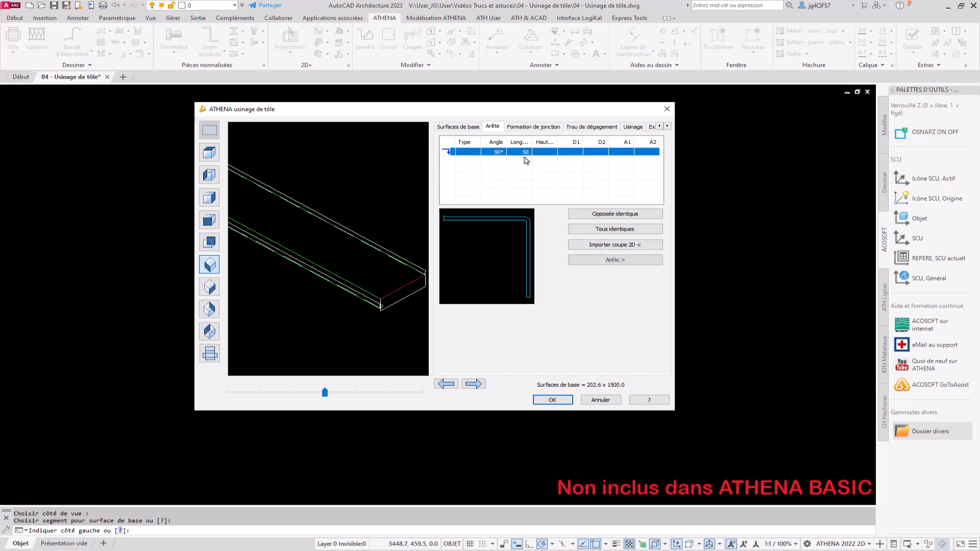
pyautogui.click(447, 153)
pyautogui.doubleClick(498, 152)
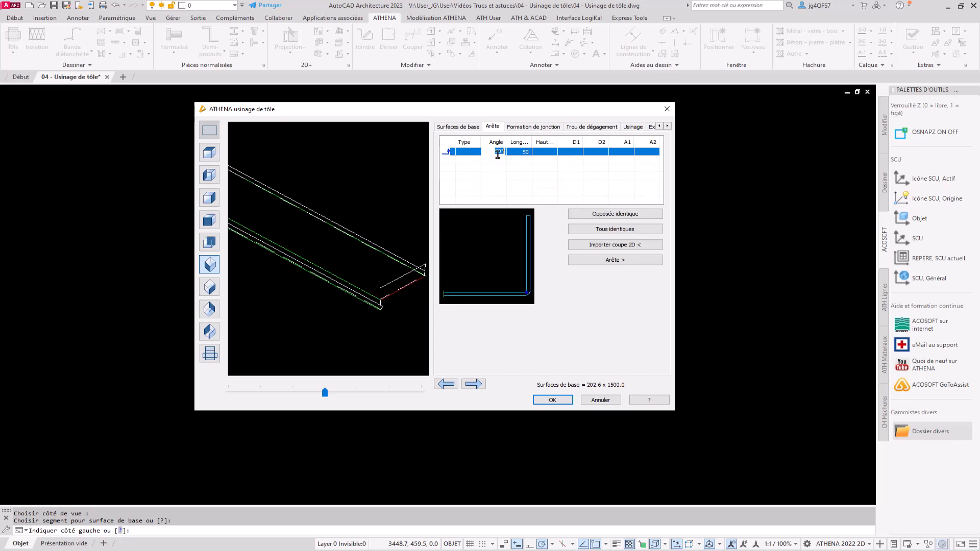
pyautogui.click(415, 184)
pyautogui.doubleClick(530, 152)
pyautogui.click(417, 213)
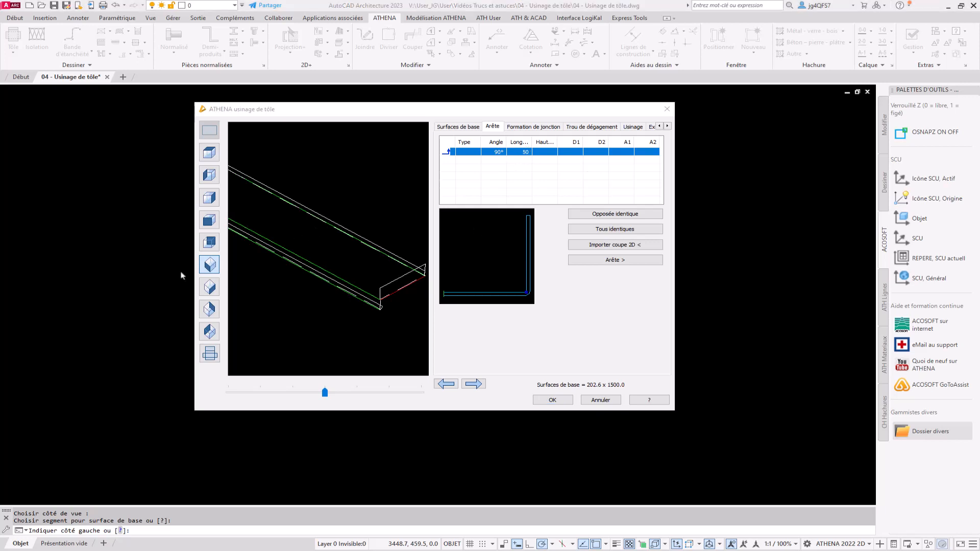
# In the front view, set the end fold's D2 offset to 3 and its length to 20
pyautogui.click(209, 220)
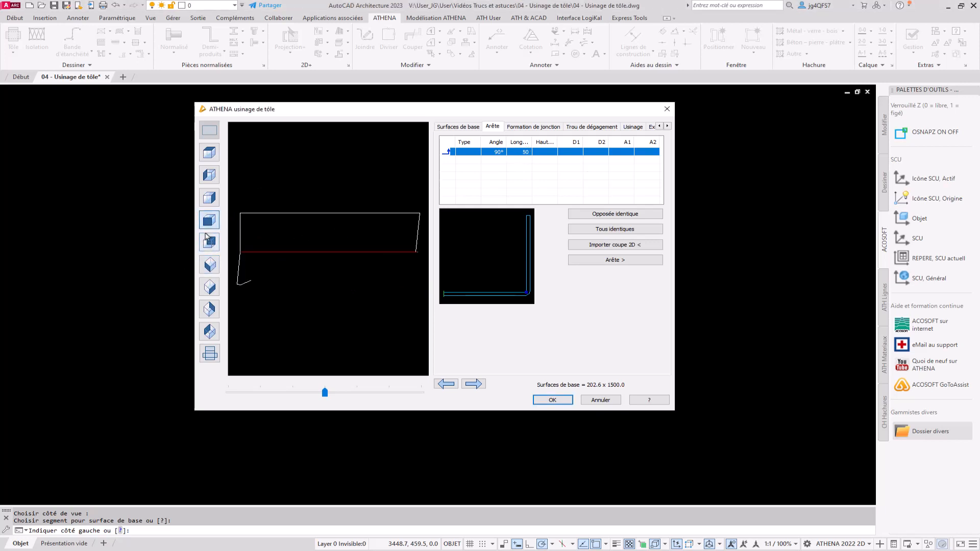
pyautogui.click(593, 153)
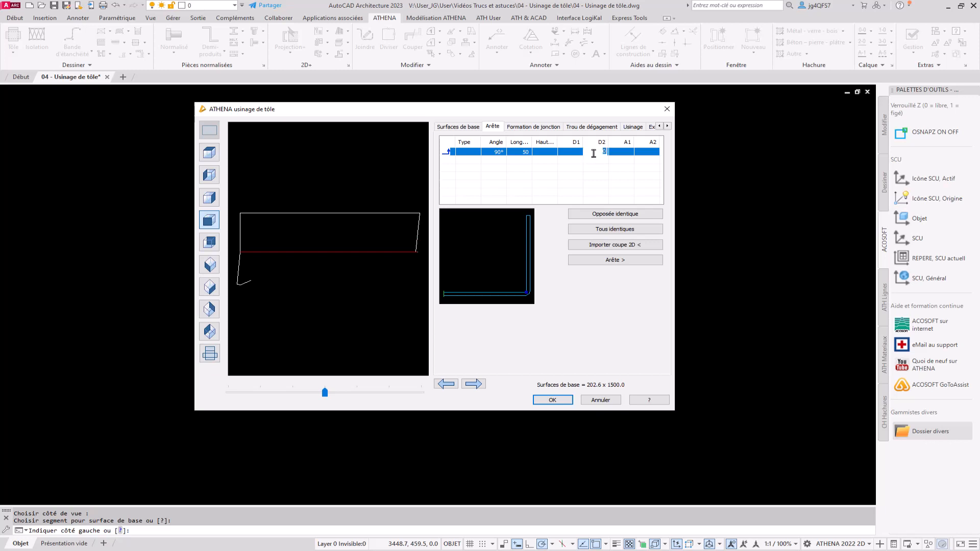
pyautogui.write('3')
pyautogui.press('Return')
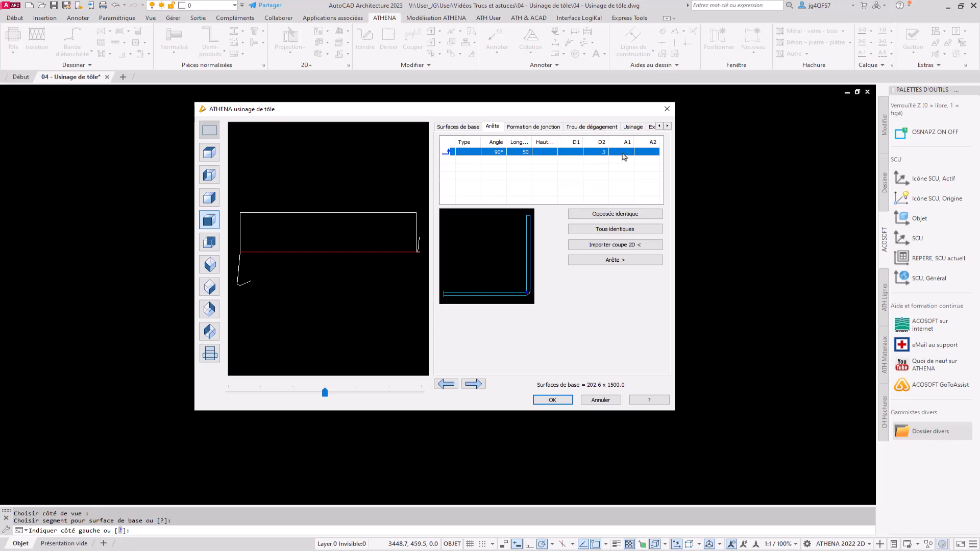
pyautogui.click(525, 153)
pyautogui.write('20')
pyautogui.press('Return')
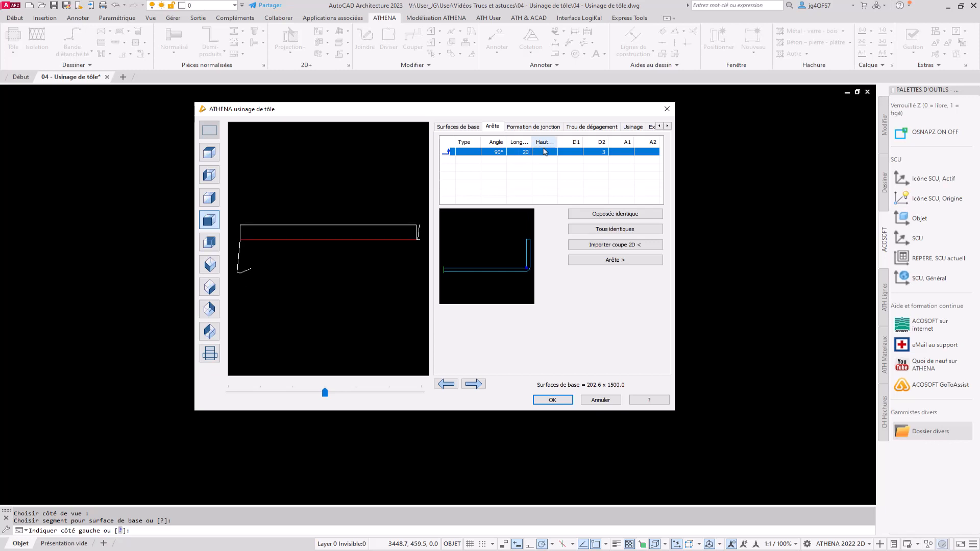
# Set the end fold's side angles to 95° for A2 and 45° for A1
pyautogui.click(651, 151)
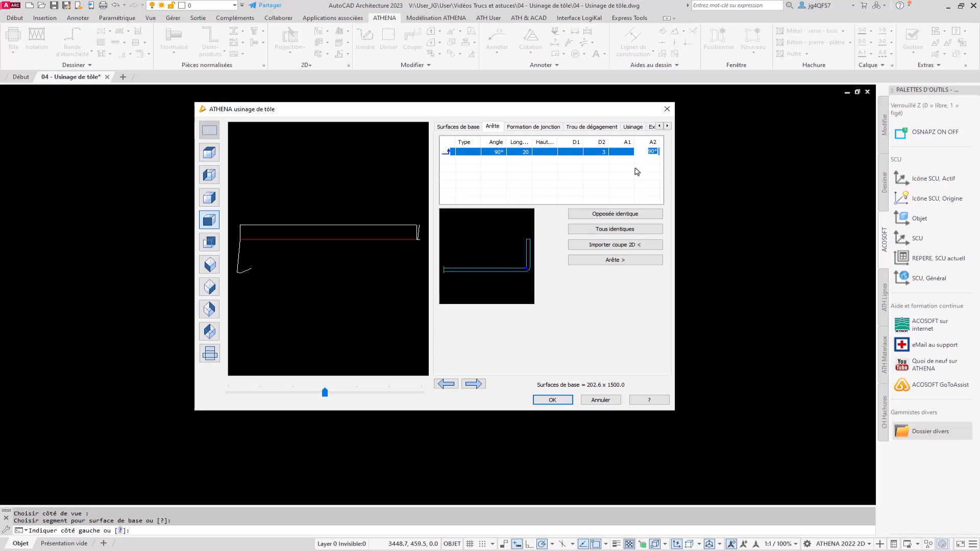
pyautogui.write('95')
pyautogui.press('Return')
pyautogui.scroll(5, 412, 229)
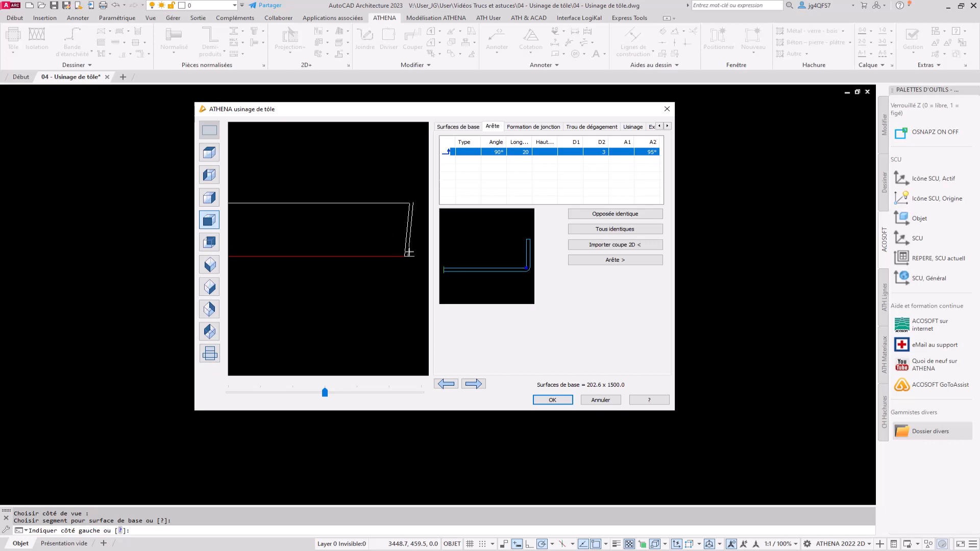
pyautogui.scroll(-5, 409, 252)
pyautogui.moveTo(319, 238); pyautogui.dragTo(369, 232, button='middle')
pyautogui.click(627, 151)
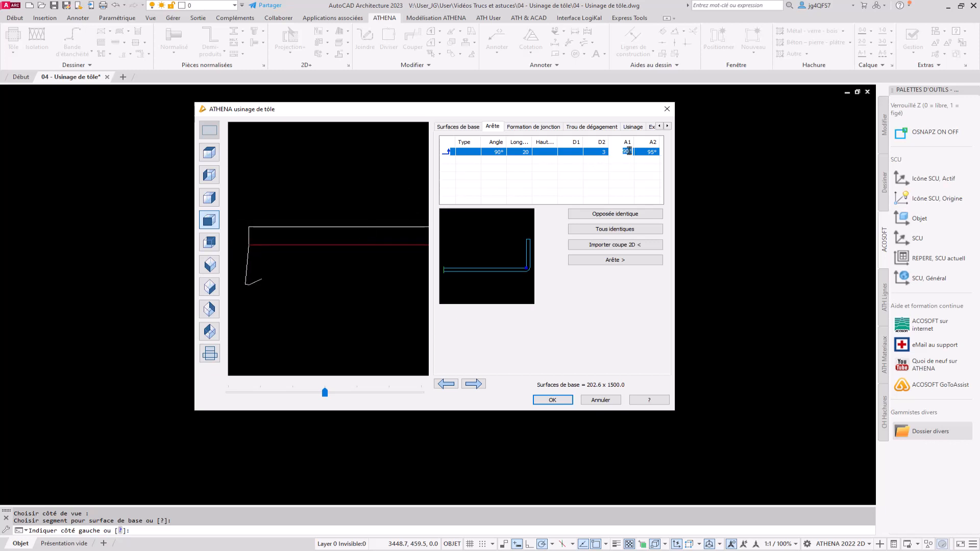
pyautogui.write('45')
pyautogui.press('Return')
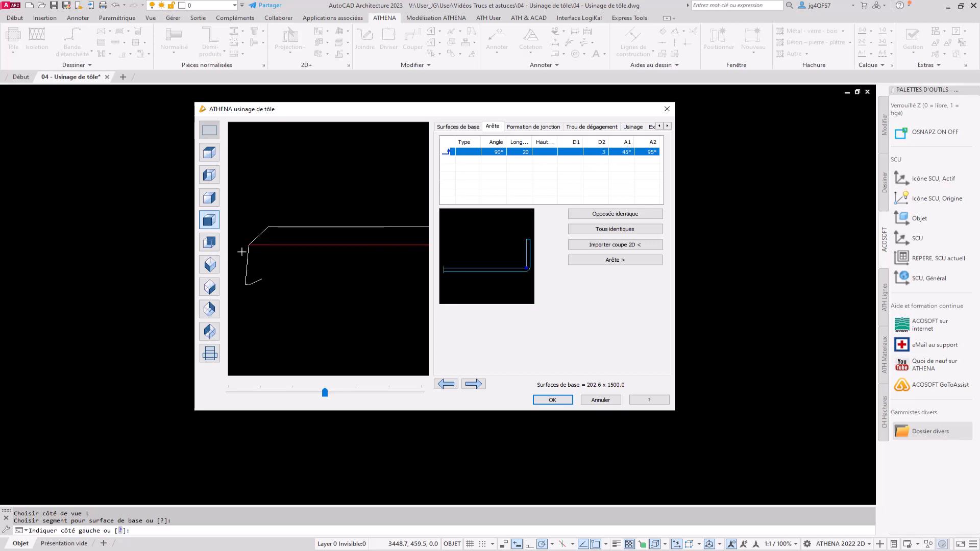
# Return to the isometric view and apply the identical fold to the opposite short end of the sheet
pyautogui.click(213, 266)
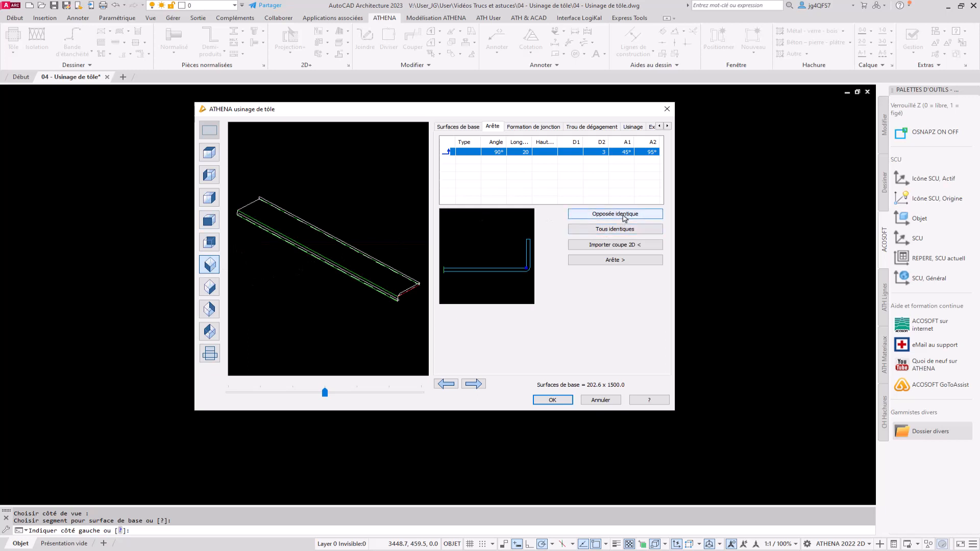
pyautogui.scroll(3, 252, 215)
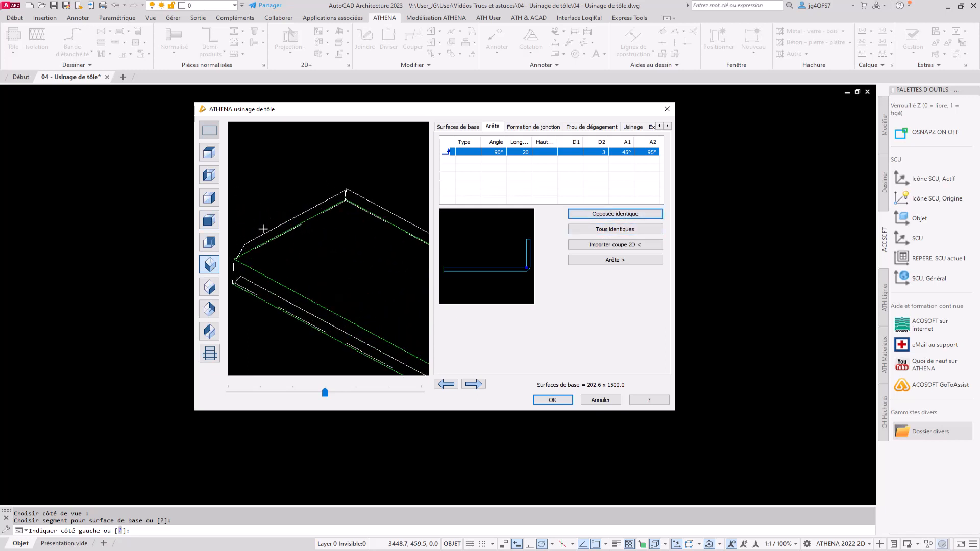
pyautogui.scroll(2, 263, 229)
pyautogui.scroll(-5, 263, 229)
pyautogui.moveTo(353, 223); pyautogui.dragTo(315, 217, button='middle')
pyautogui.scroll(-1, 325, 172)
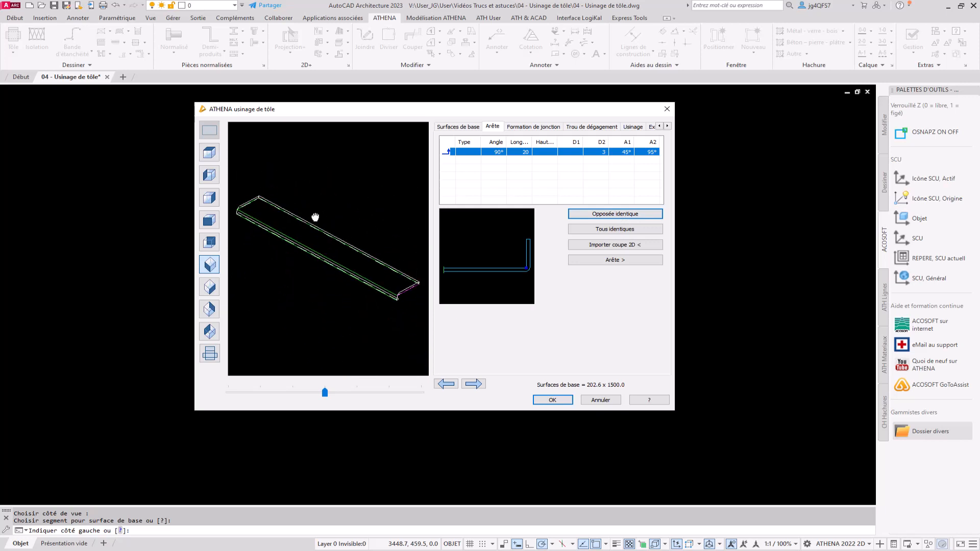
# Output the sheet's flat development into the drawing and accept the sheet definition
pyautogui.doubleClick(667, 126)
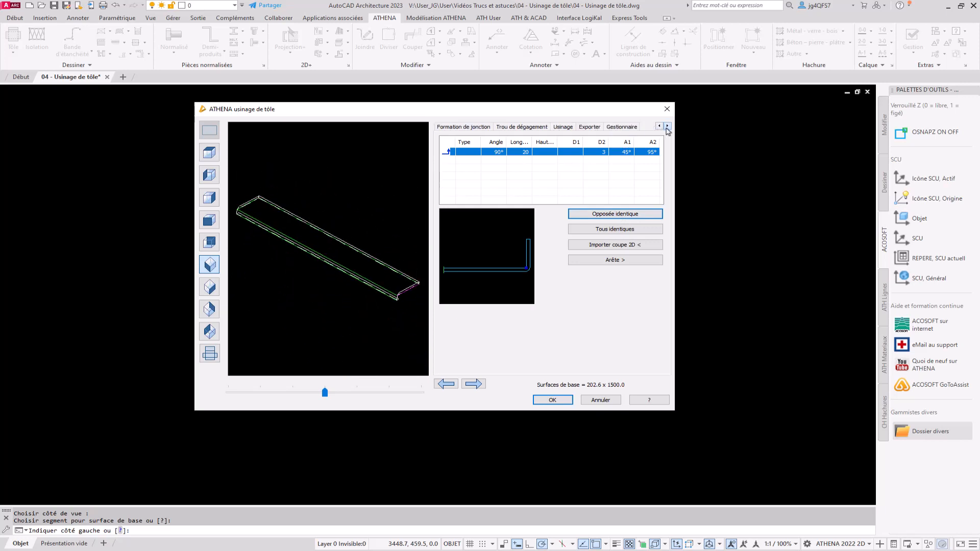
pyautogui.click(591, 127)
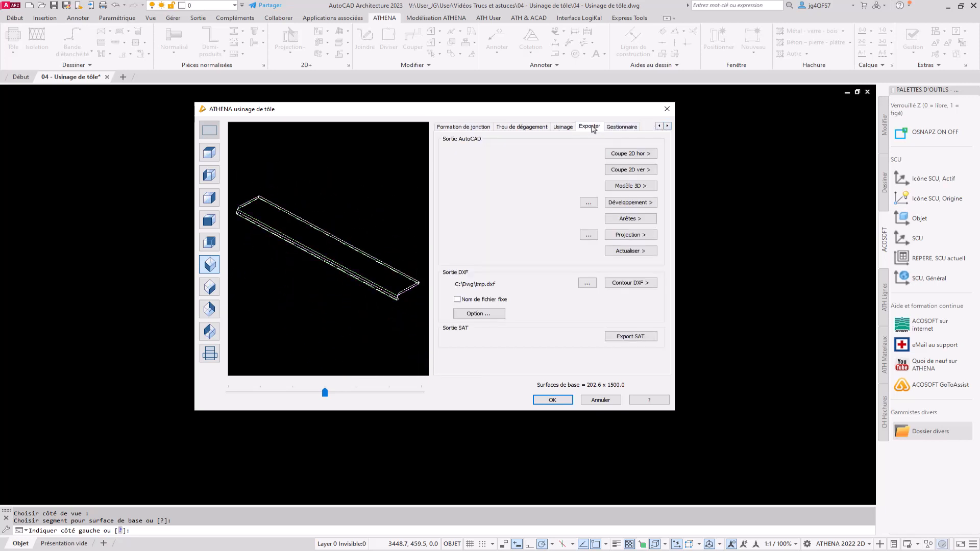
pyautogui.click(631, 203)
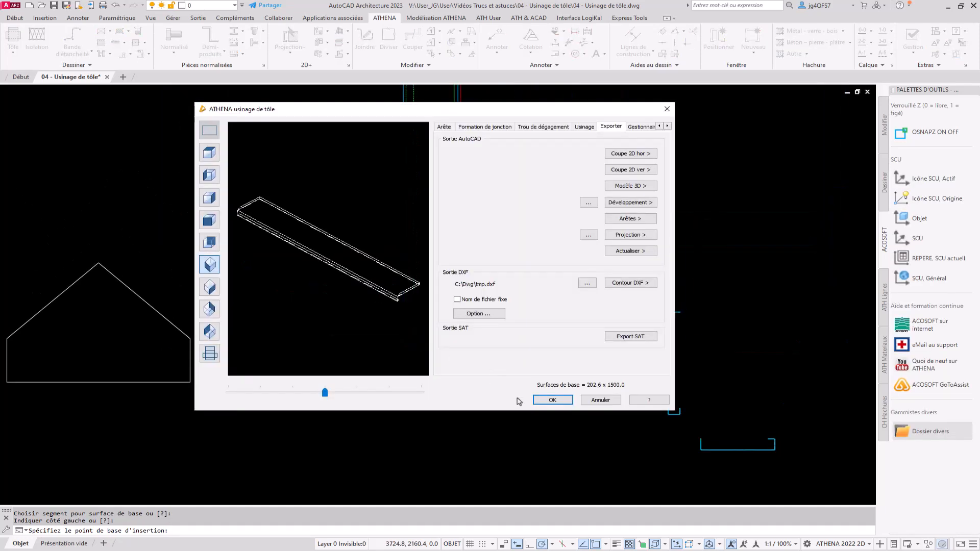
pyautogui.click(552, 400)
# Examine the placed flat development from its lower end to its upper end, including flange corners, fold lines and dimensions
pyautogui.scroll(3, 415, 339)
pyautogui.click(481, 366)
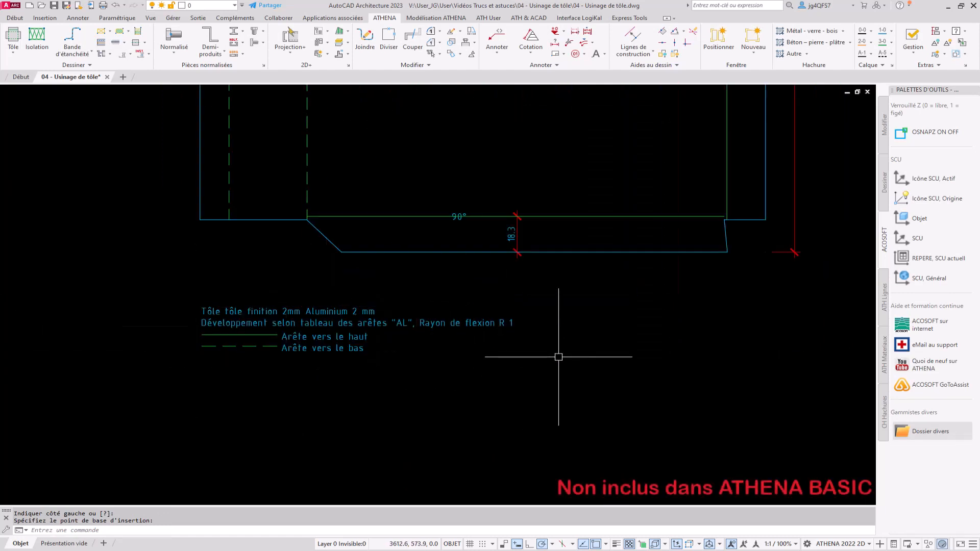
pyautogui.moveTo(495, 249); pyautogui.dragTo(456, 460, button='middle')
pyautogui.scroll(-3, 469, 436)
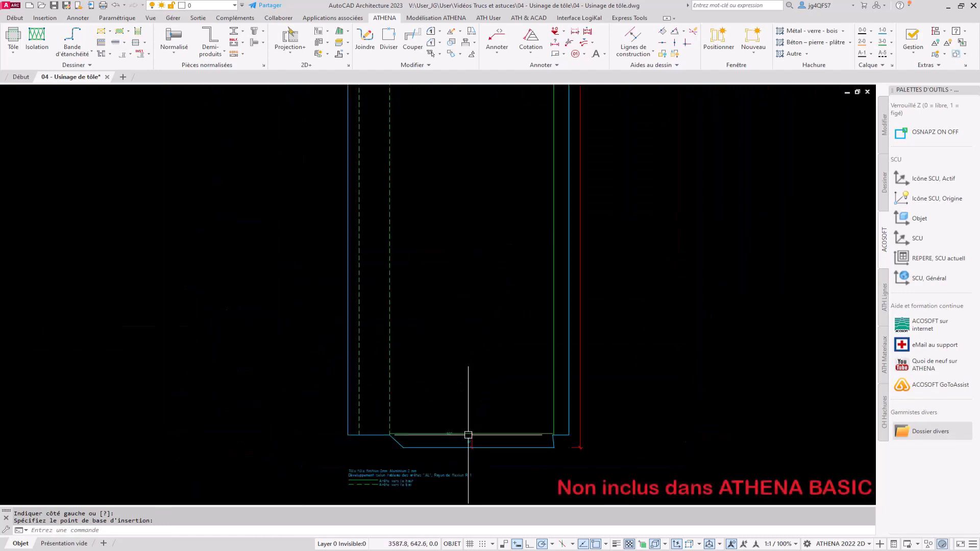
pyautogui.moveTo(483, 269); pyautogui.dragTo(477, 497, button='middle')
pyautogui.moveTo(481, 252); pyautogui.dragTo(481, 477, button='middle')
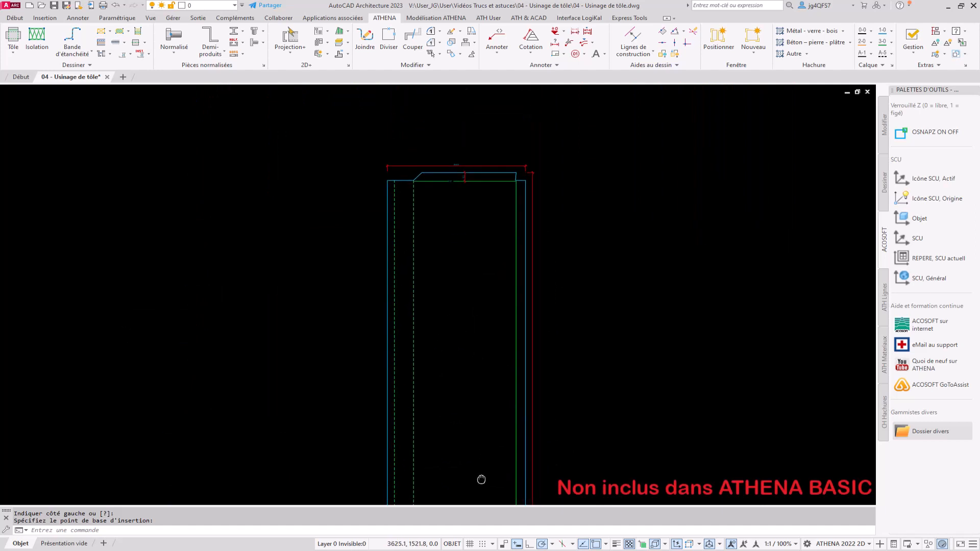
pyautogui.scroll(-8, 447, 358)
# Start a new sheet definition and import the lower U-shaped profile as horizontal section, viewed from below, with its long segment as base surface
pyautogui.scroll(5, 505, 458)
pyautogui.scroll(5, 562, 373)
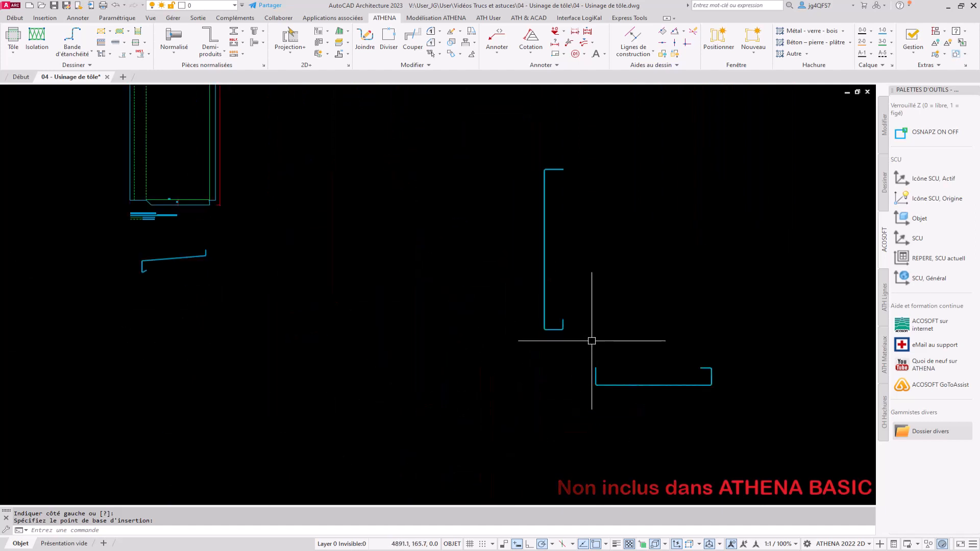
pyautogui.click(13, 40)
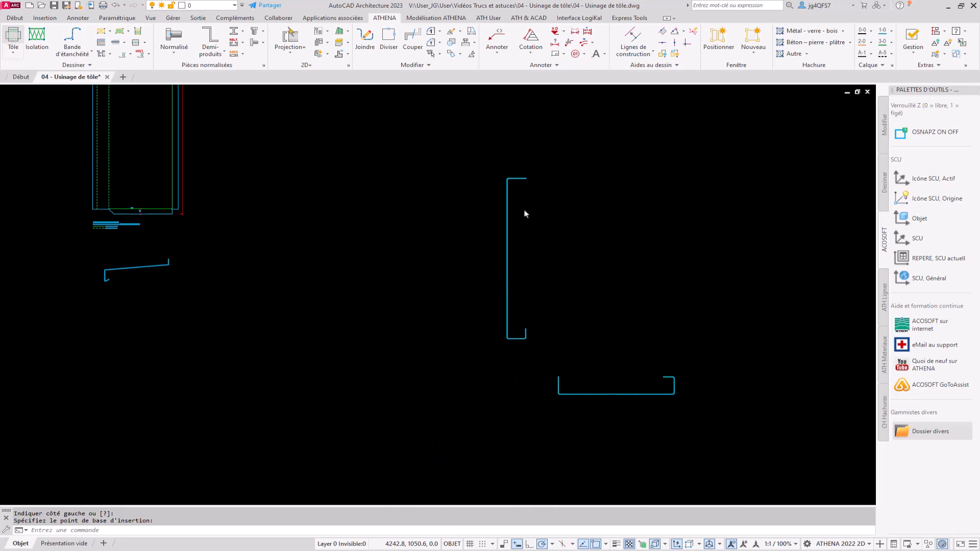
pyautogui.click(615, 188)
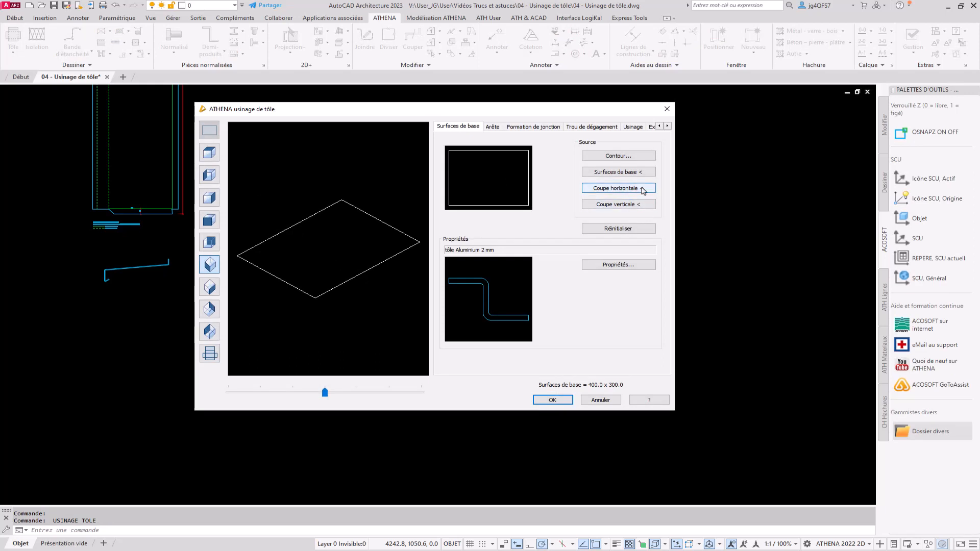
pyautogui.click(641, 189)
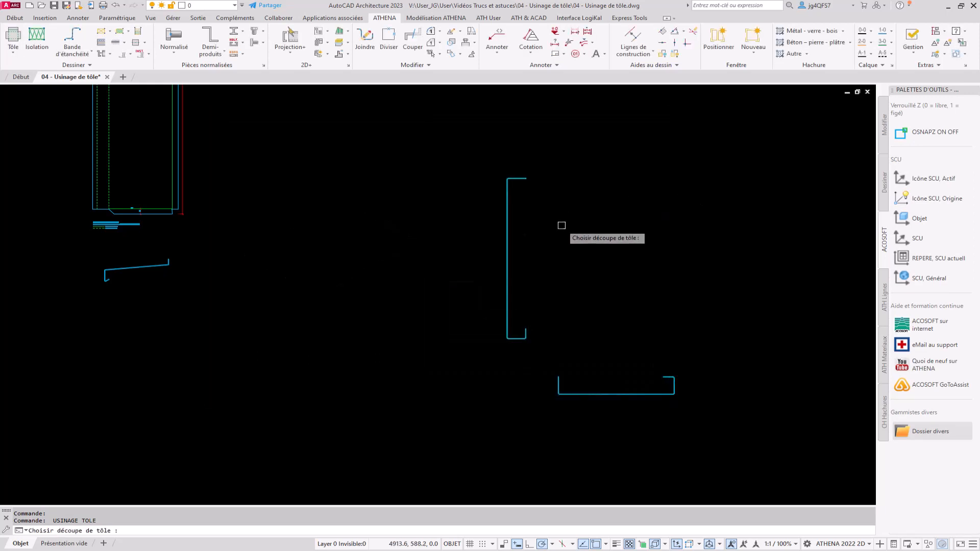
pyautogui.click(568, 392)
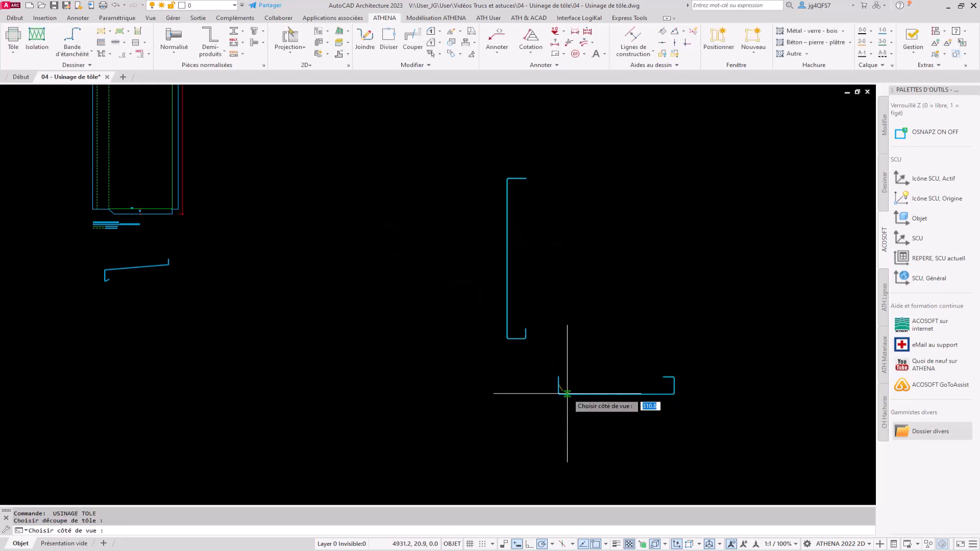
pyautogui.click(532, 425)
pyautogui.click(610, 394)
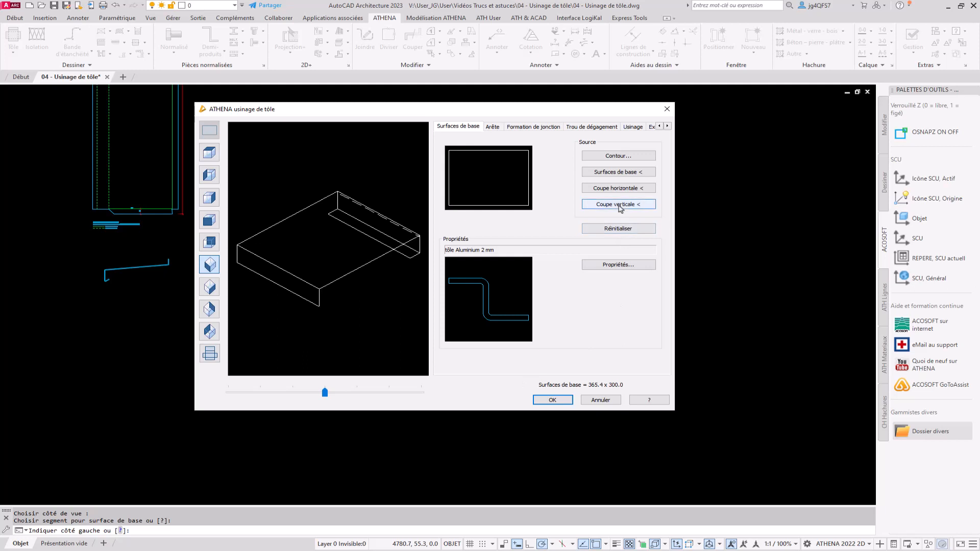
# Import the upright profile as vertical section, viewed from the left, with its long segment as base surface and its lower side indicated
pyautogui.click(619, 204)
pyautogui.click(507, 225)
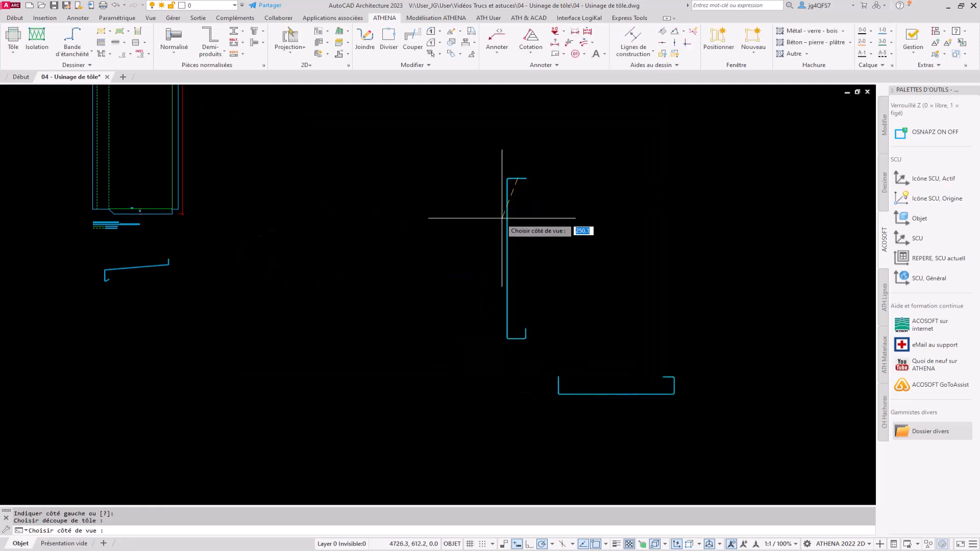
pyautogui.click(454, 161)
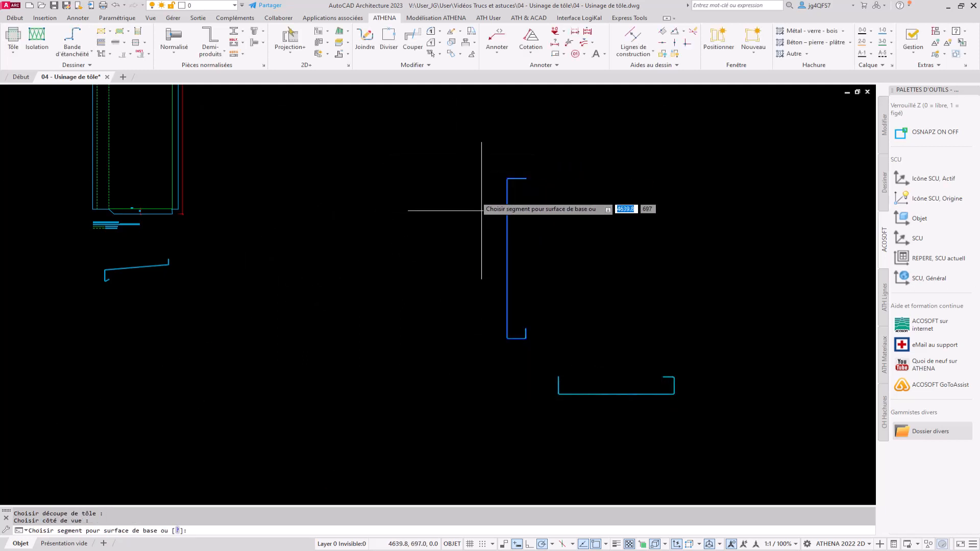
pyautogui.click(508, 261)
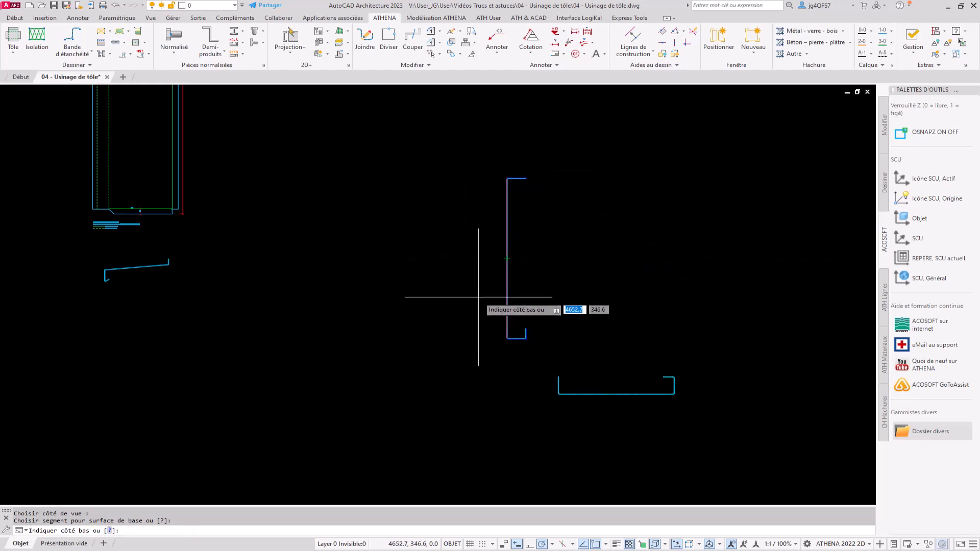
pyautogui.click(507, 378)
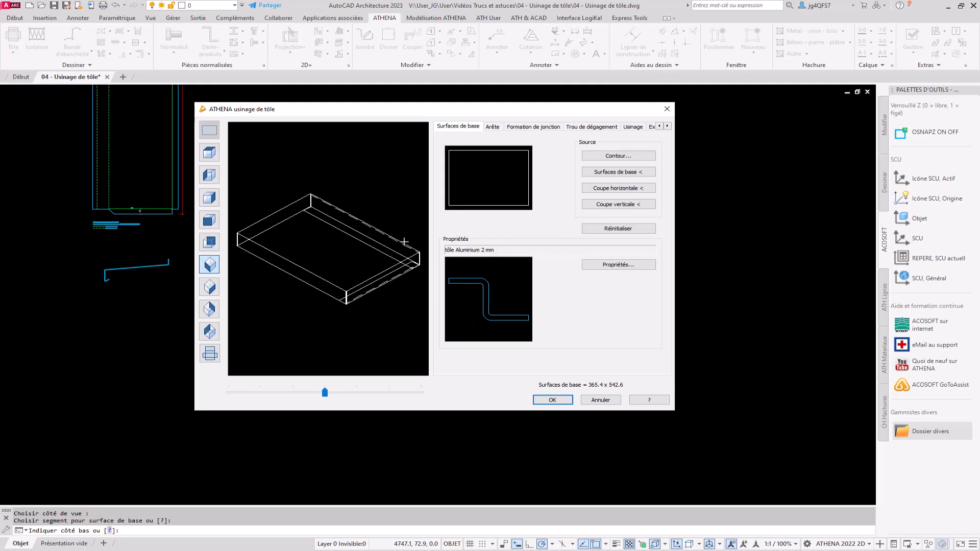
# Inspect the imported edges and add a third fold to the far long edge of the sheet
pyautogui.click(493, 128)
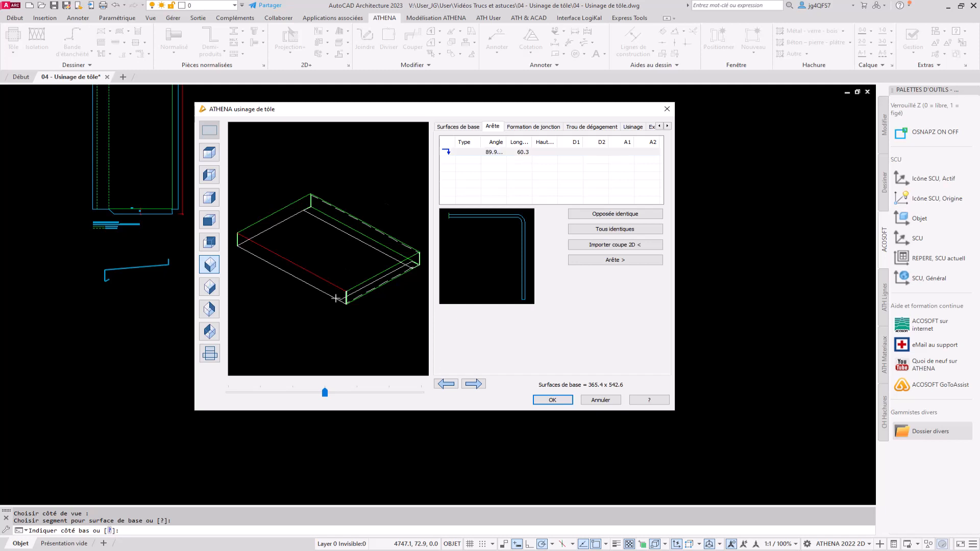
pyautogui.click(349, 290)
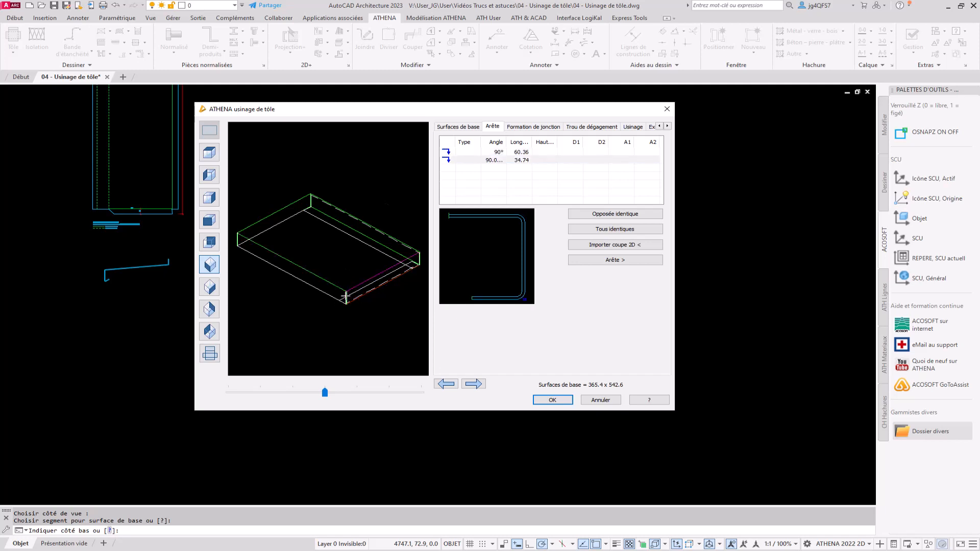
pyautogui.click(382, 246)
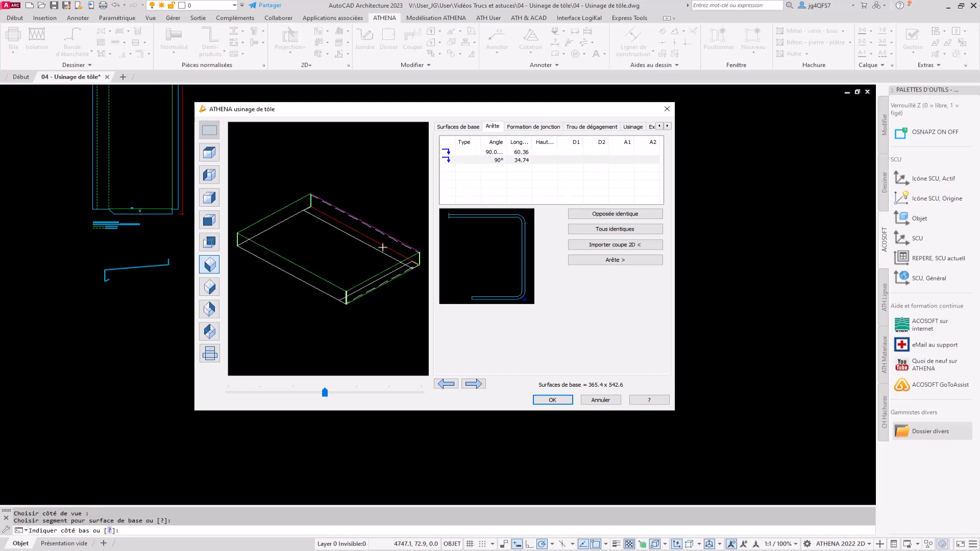
pyautogui.rightClick(508, 171)
pyautogui.click(541, 179)
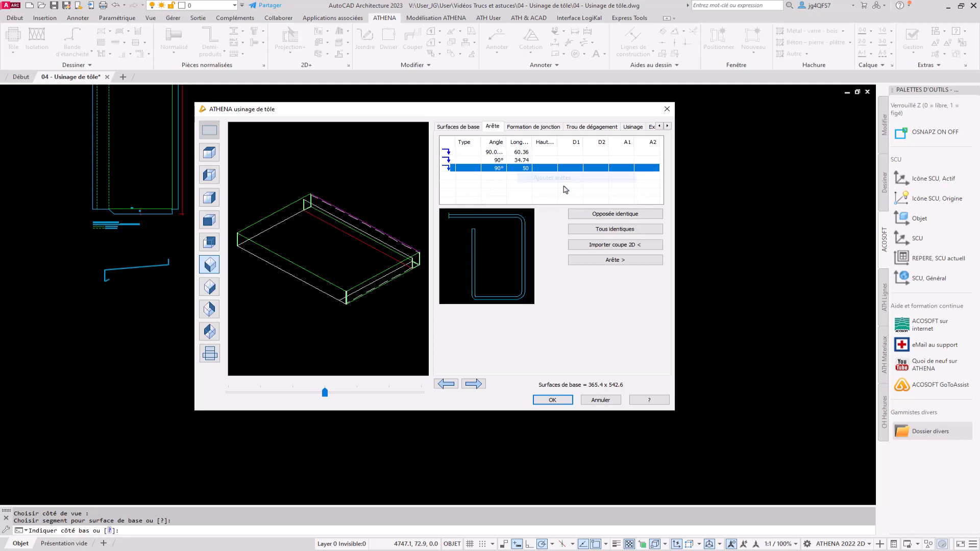
# Reverse the direction of the far long edge's third fold and set its length to 20
pyautogui.click(448, 169)
pyautogui.click(526, 168)
pyautogui.write('20')
pyautogui.press('Return')
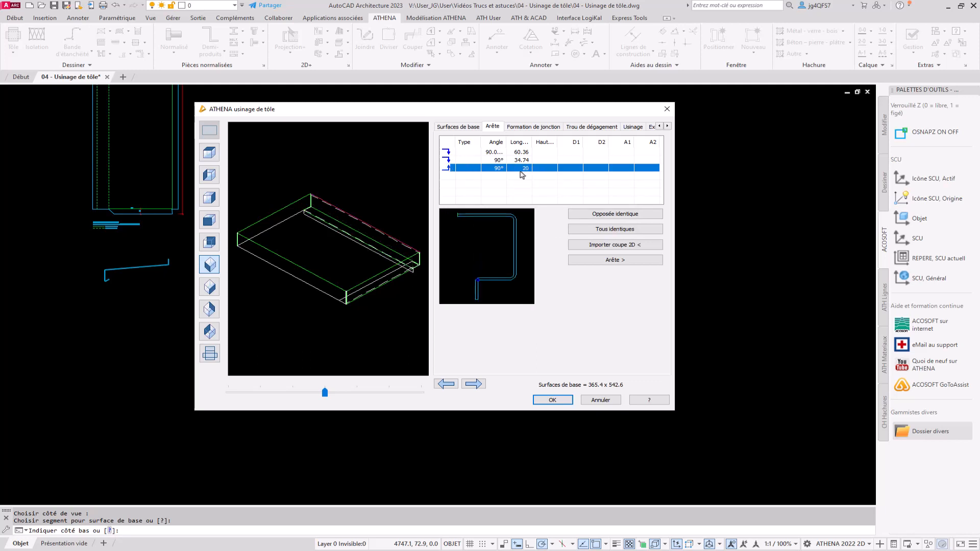
# Add a second, outward 90° fold to the near long edge and set its length to 50
pyautogui.click(324, 278)
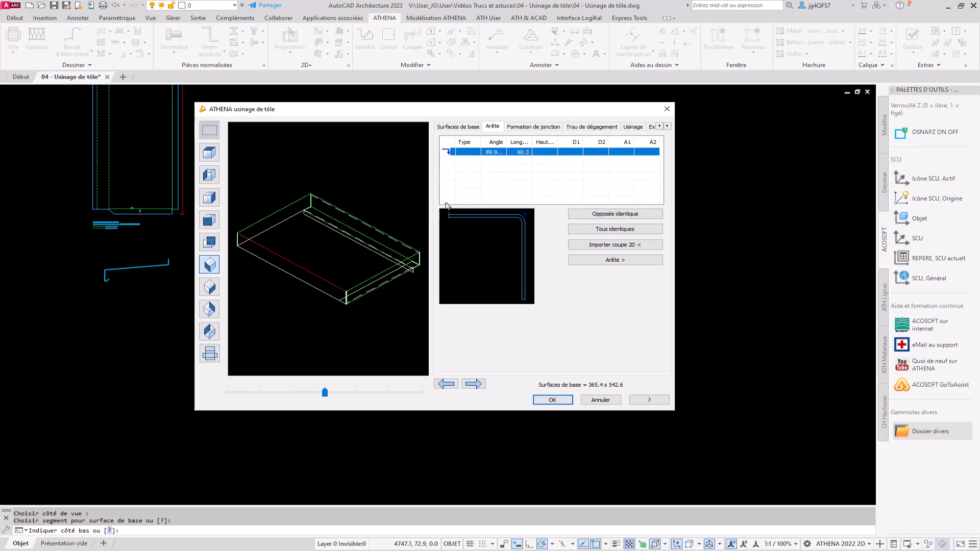
pyautogui.rightClick(511, 162)
pyautogui.click(541, 169)
pyautogui.doubleClick(523, 160)
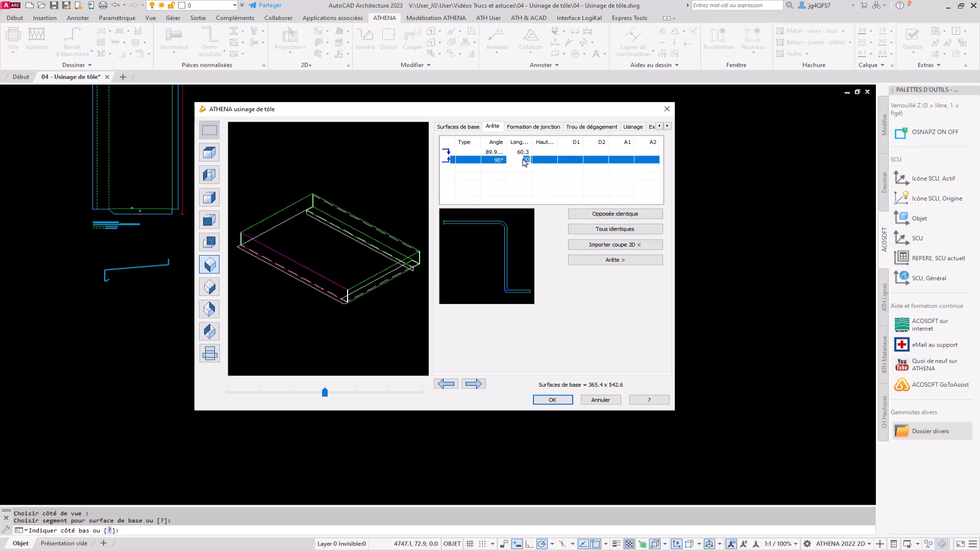
pyautogui.write('50')
pyautogui.press('Return')
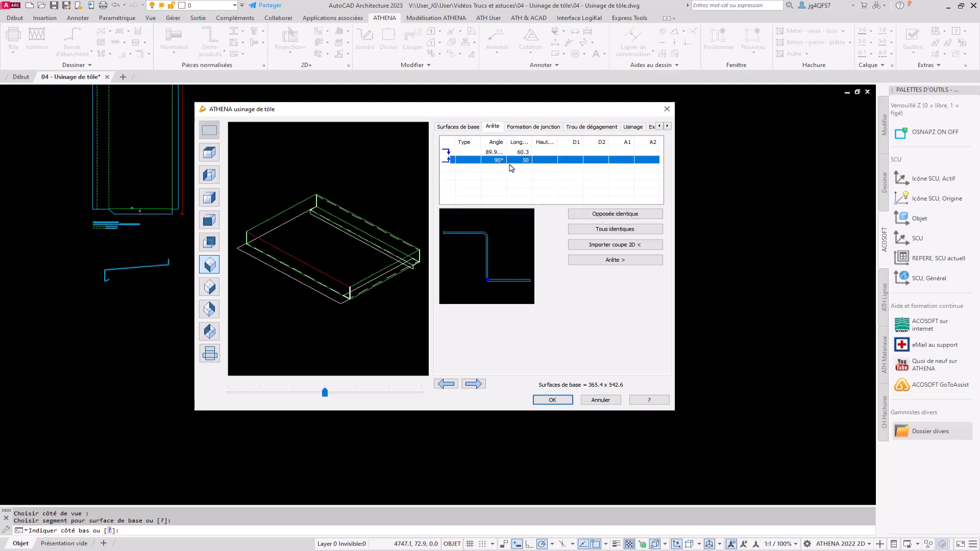
# Set the near corner's joint to the lapped form in which side 1's folded tab runs inside side 2
pyautogui.click(534, 127)
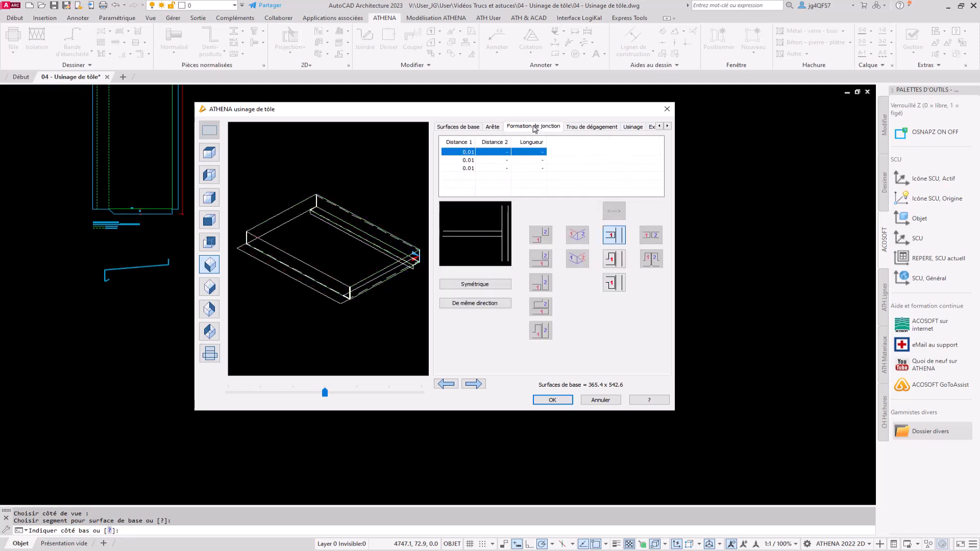
pyautogui.click(477, 384)
pyautogui.click(478, 384)
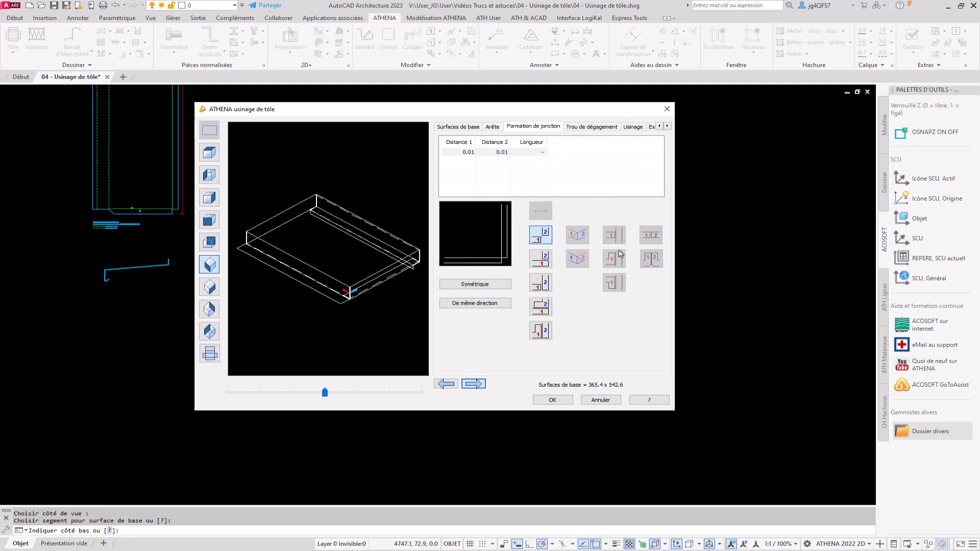
pyautogui.click(540, 283)
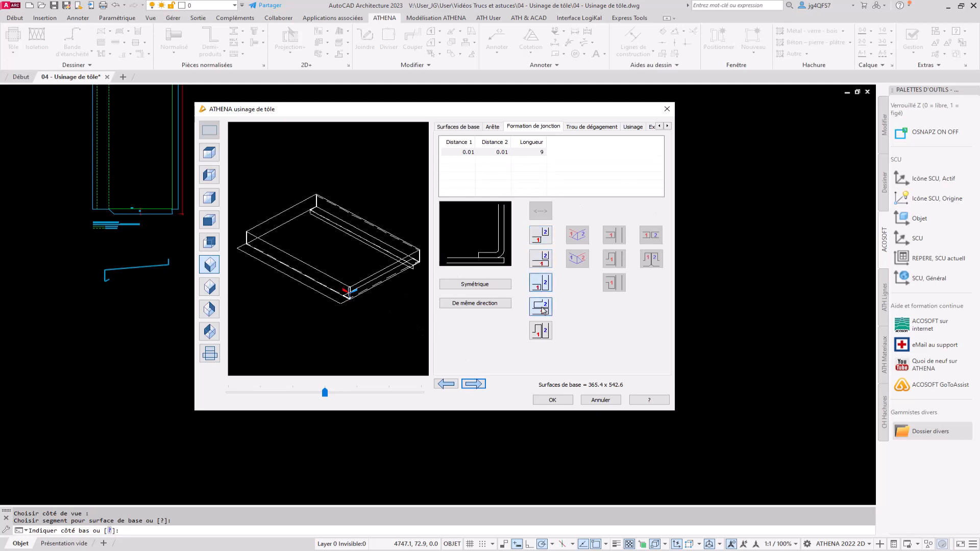
pyautogui.click(541, 330)
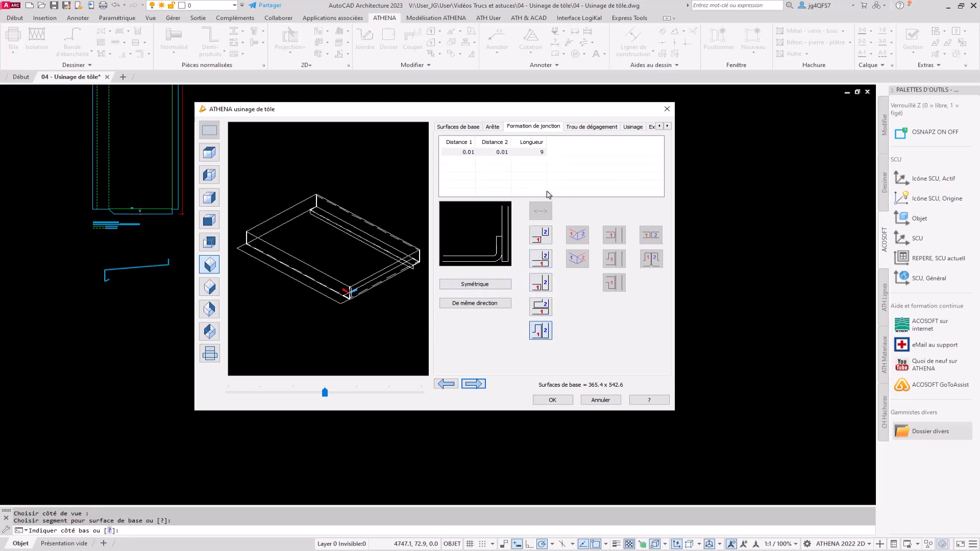
pyautogui.click(540, 152)
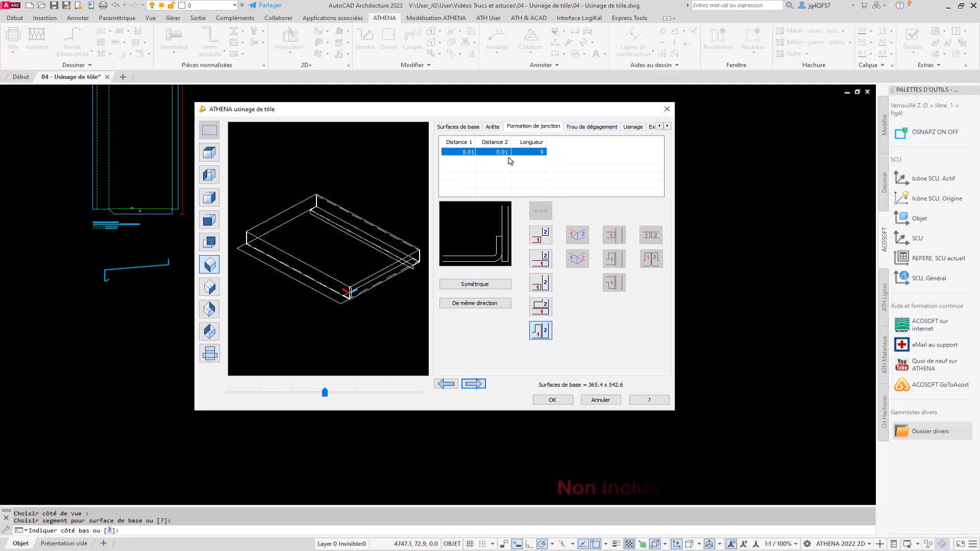
# Give the near corner a circular relief hole and apply the same relief to all corners
pyautogui.click(585, 129)
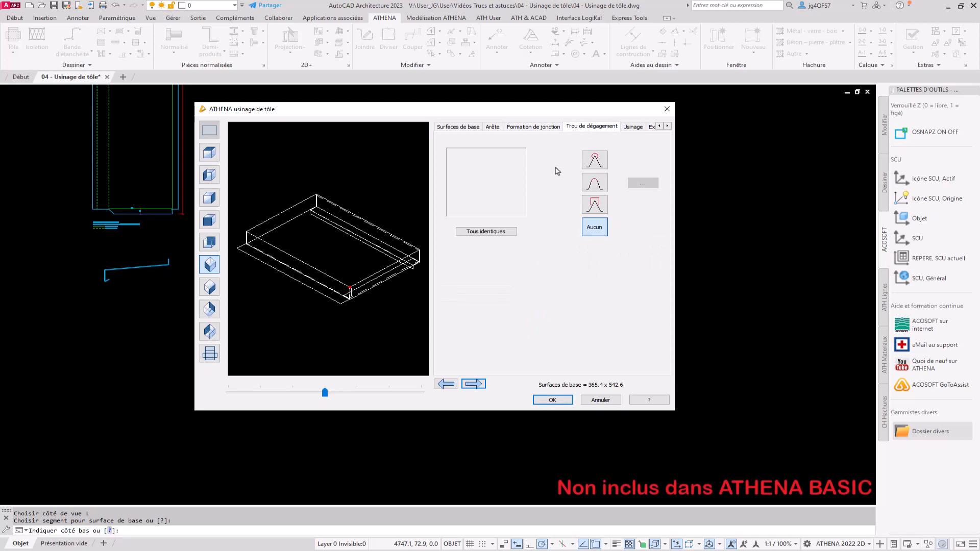
pyautogui.click(601, 160)
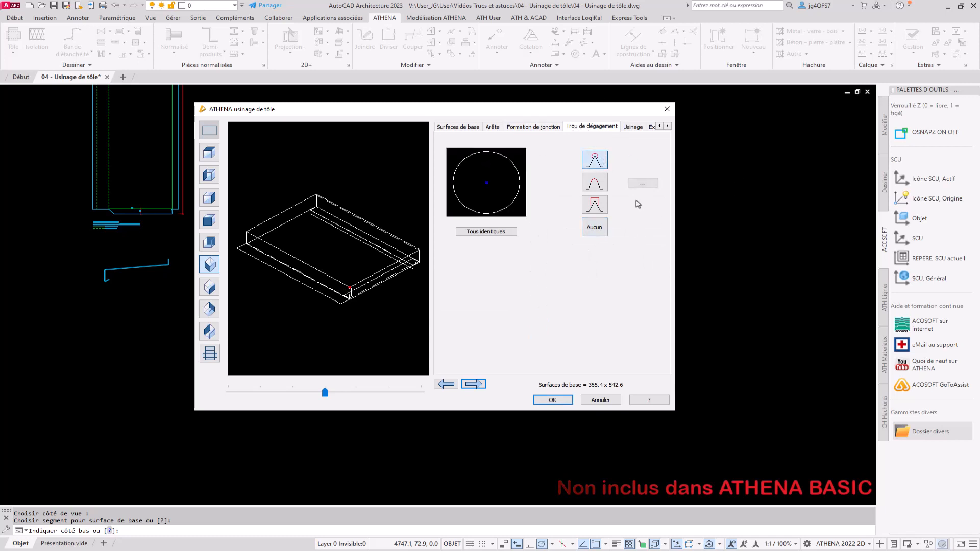
pyautogui.click(489, 232)
# Open the Cercle construction group's machining definition for editing, with the base surface as the active surface
pyautogui.click(639, 129)
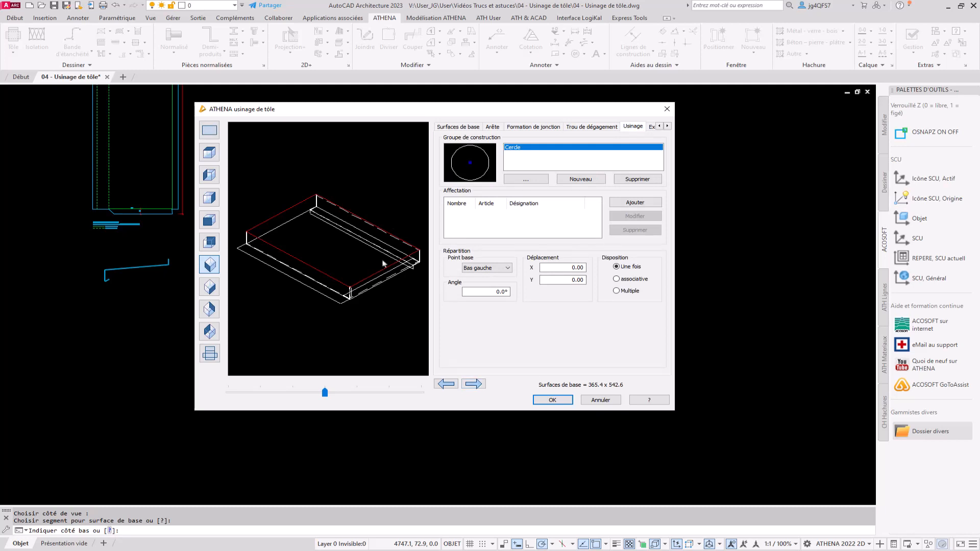
pyautogui.click(468, 386)
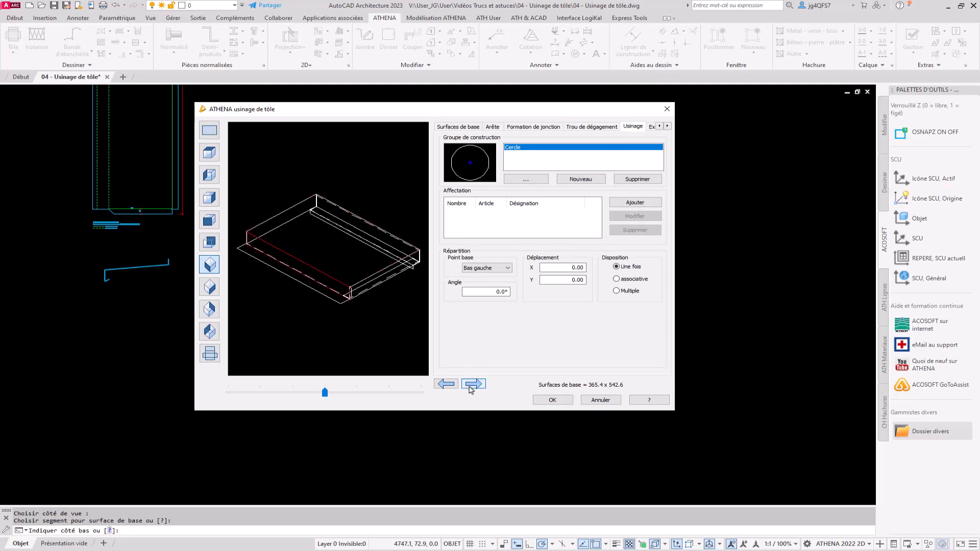
pyautogui.click(441, 386)
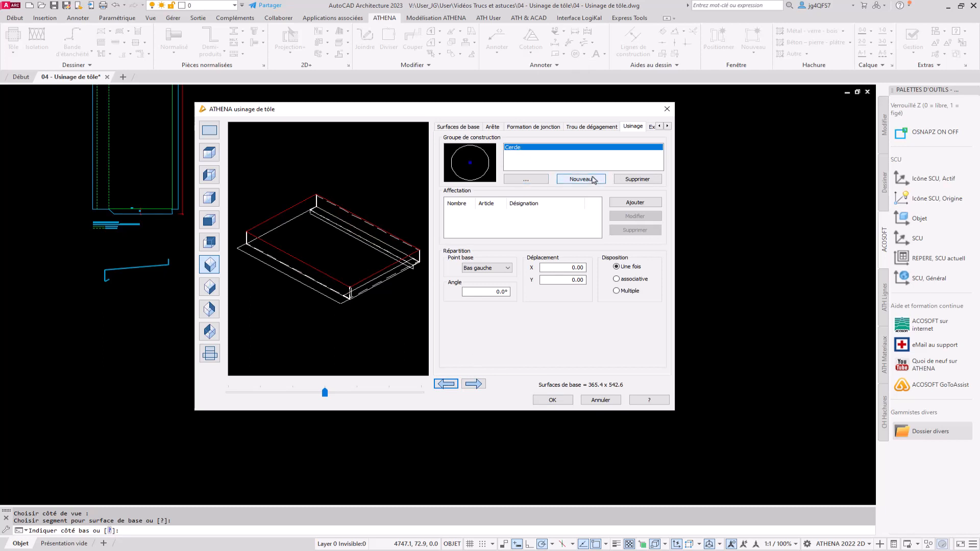
pyautogui.click(542, 179)
pyautogui.click(475, 244)
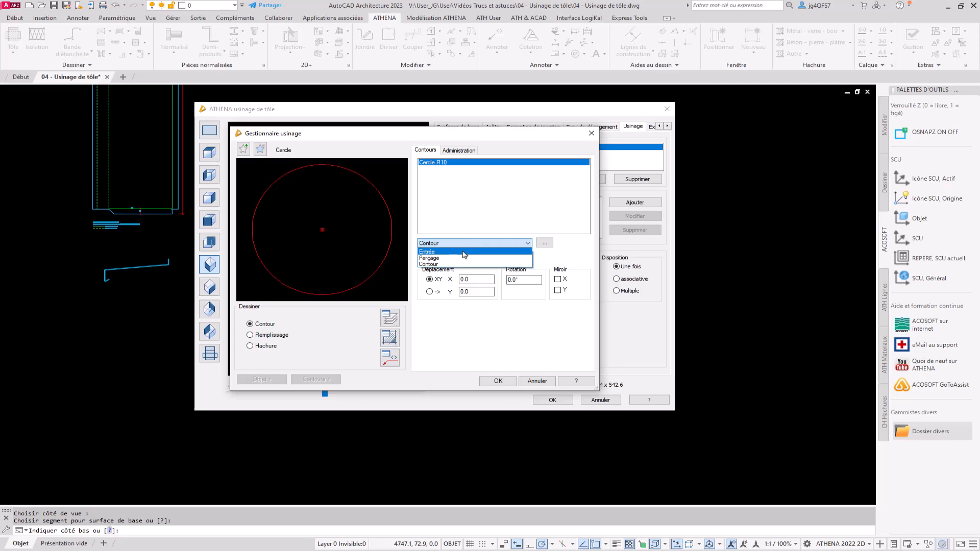
pyautogui.click(437, 258)
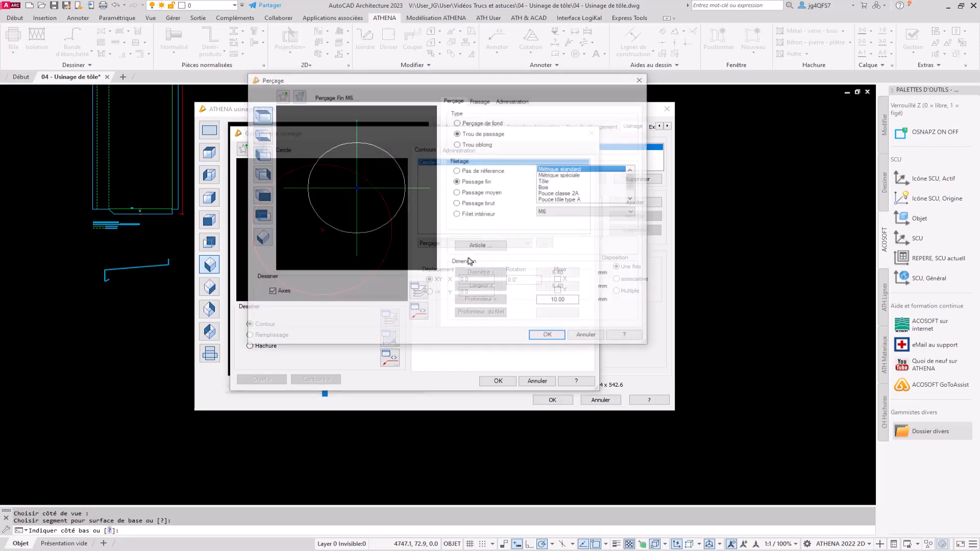
pyautogui.click(587, 337)
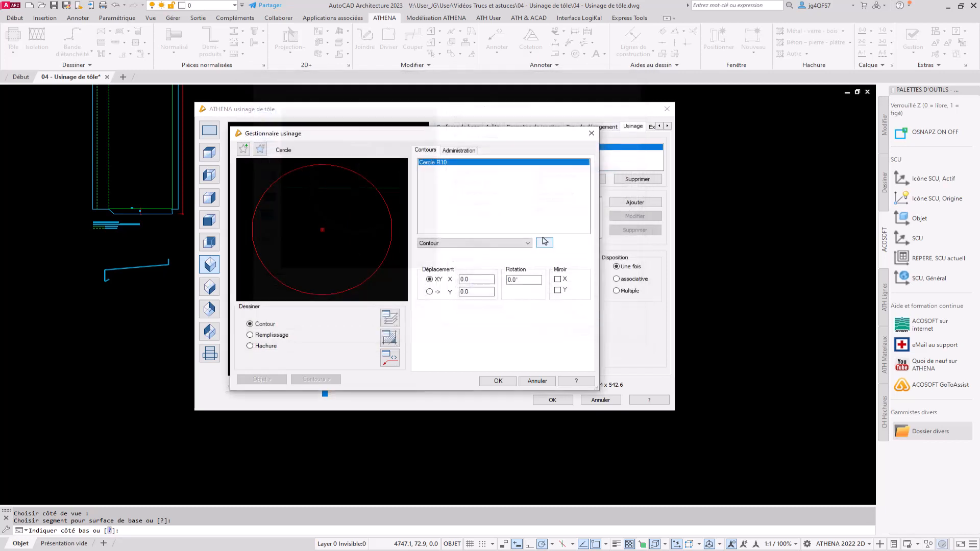
pyautogui.click(473, 244)
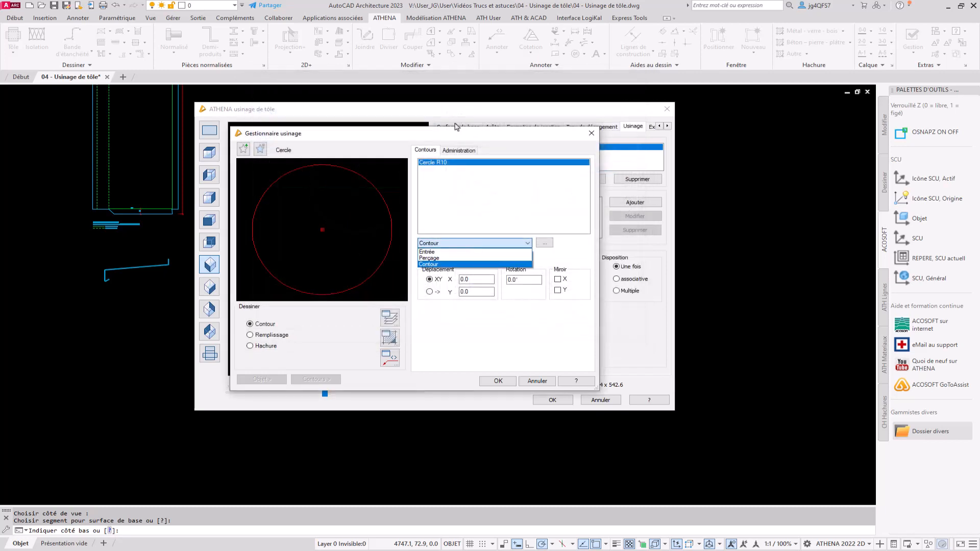
pyautogui.click(461, 151)
# Load the saved machining Usinage 1 from the current drawing's CAD_PLAN/ATHENA folder in place of the circle
pyautogui.click(460, 151)
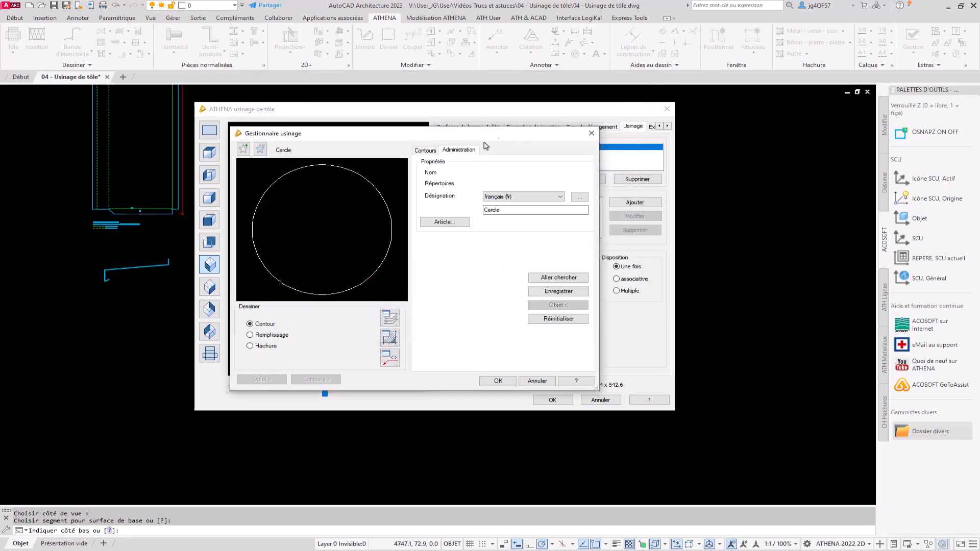
pyautogui.click(565, 280)
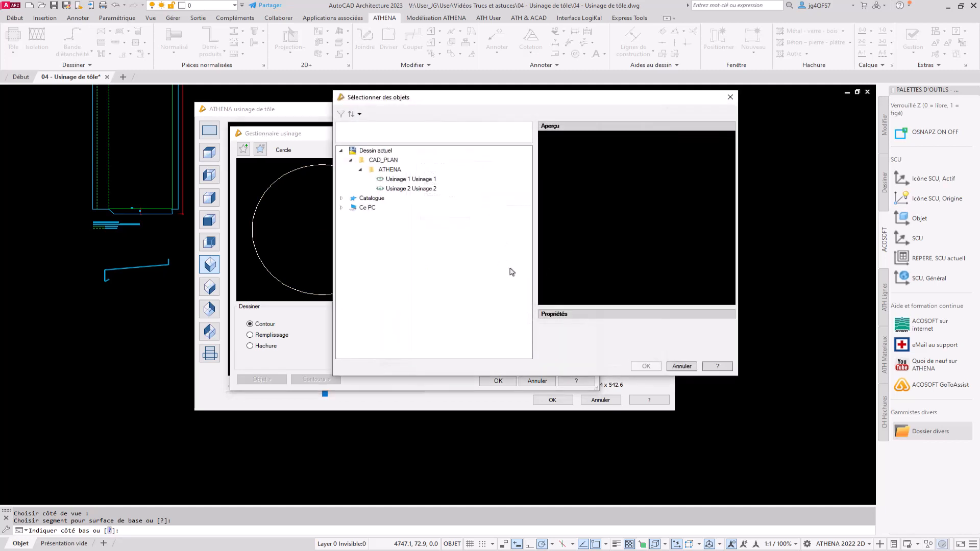
pyautogui.click(411, 179)
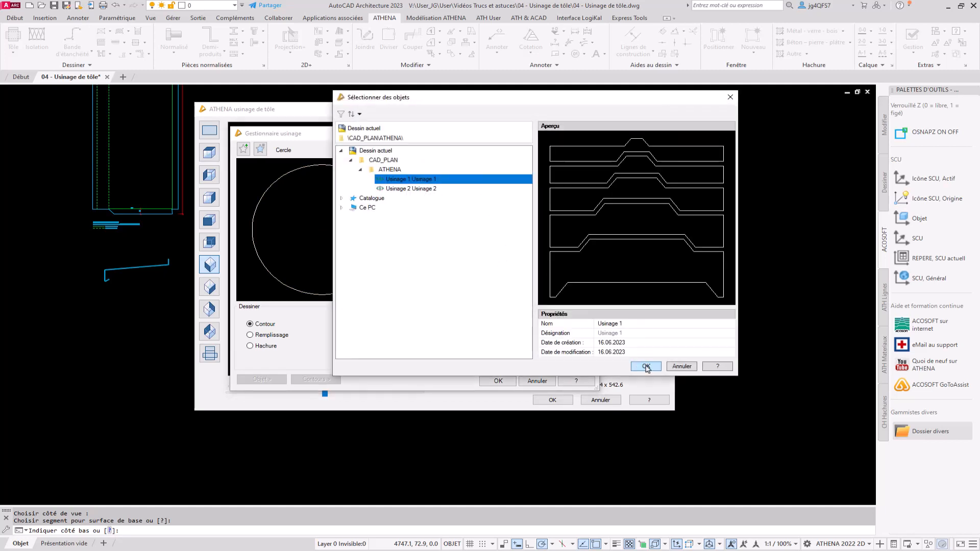
pyautogui.click(647, 367)
pyautogui.click(499, 380)
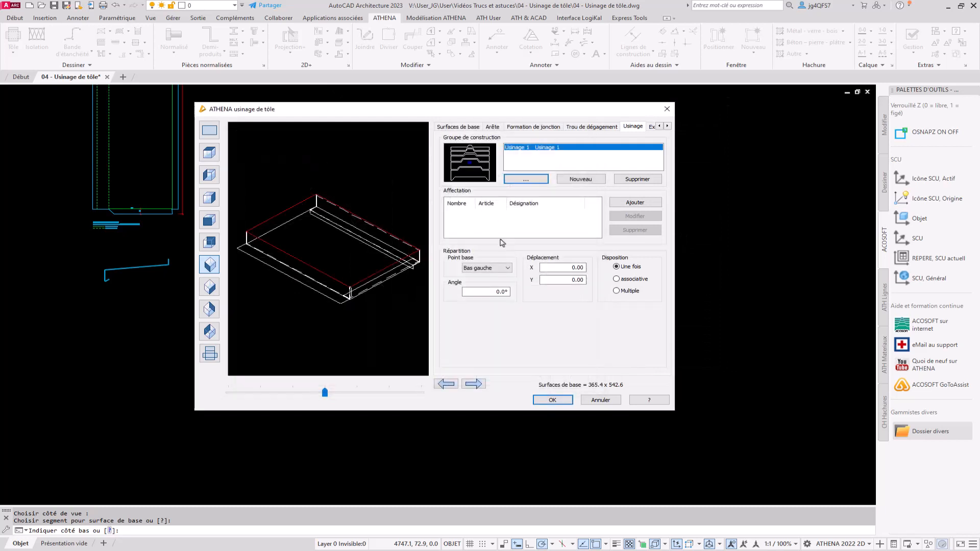
# Assign Usinage 1 to the base surface, positioned at the Centre base point with a 90° angle
pyautogui.click(649, 205)
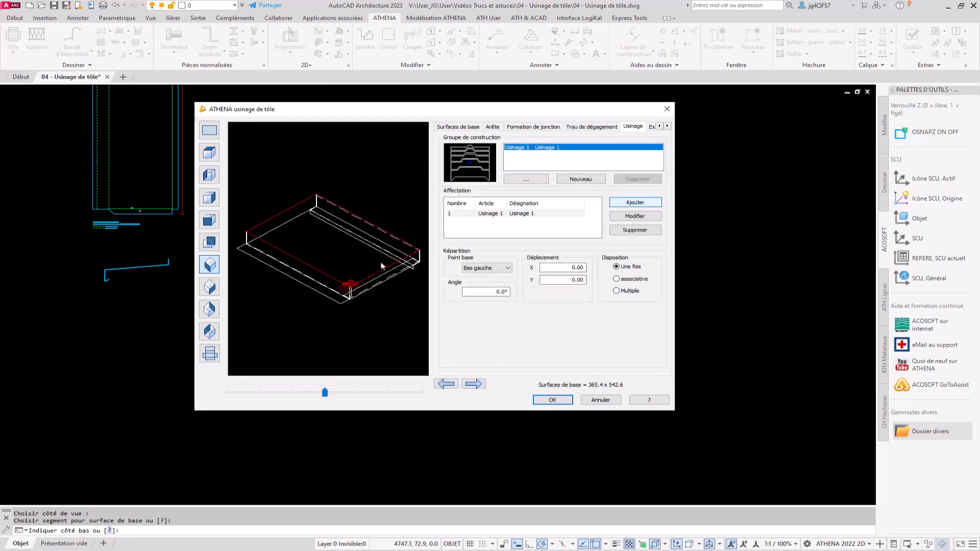
pyautogui.click(212, 153)
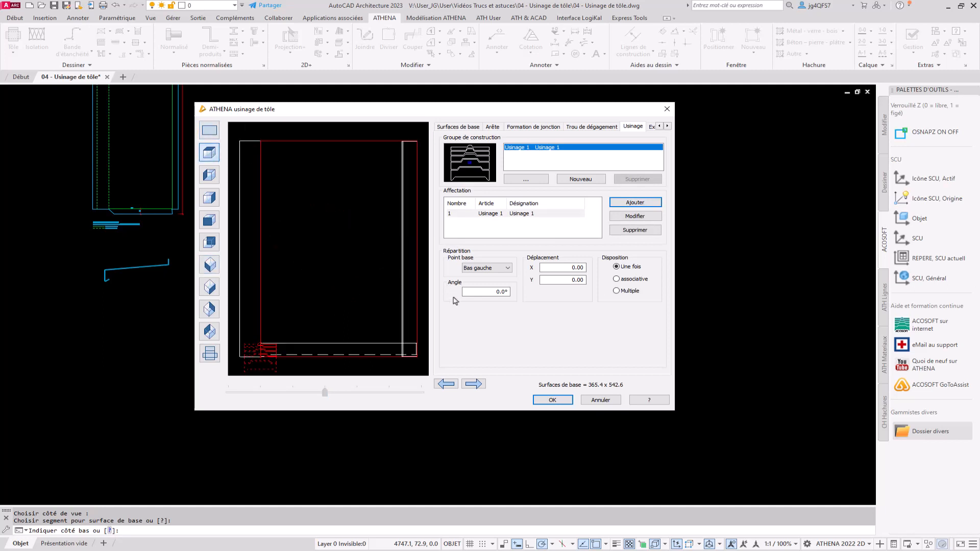
pyautogui.click(493, 270)
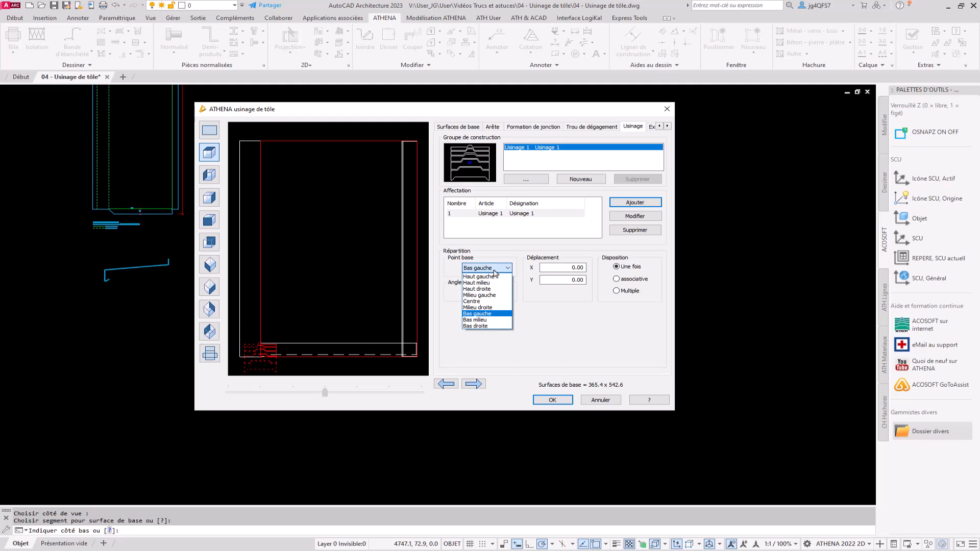
pyautogui.click(486, 301)
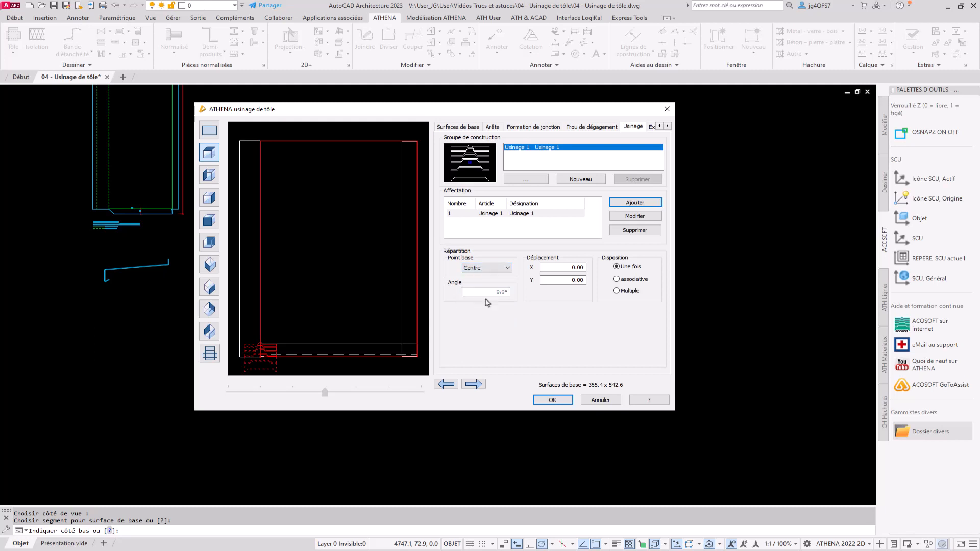
pyautogui.doubleClick(491, 292)
pyautogui.write('90')
pyautogui.press('Tab')
pyautogui.click(629, 217)
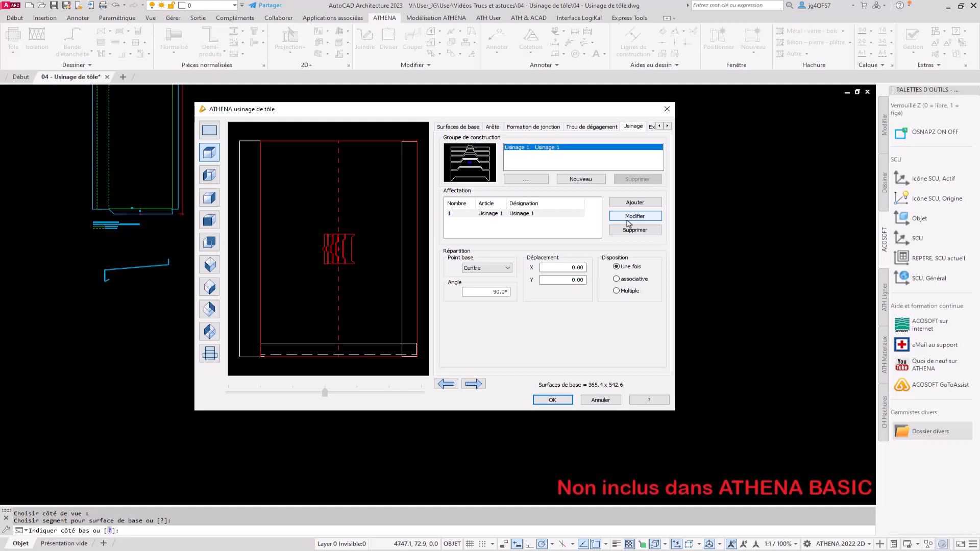
# Create a second construction group for the near long edge's outer flange and clear the machining contours copied into it
pyautogui.click(211, 260)
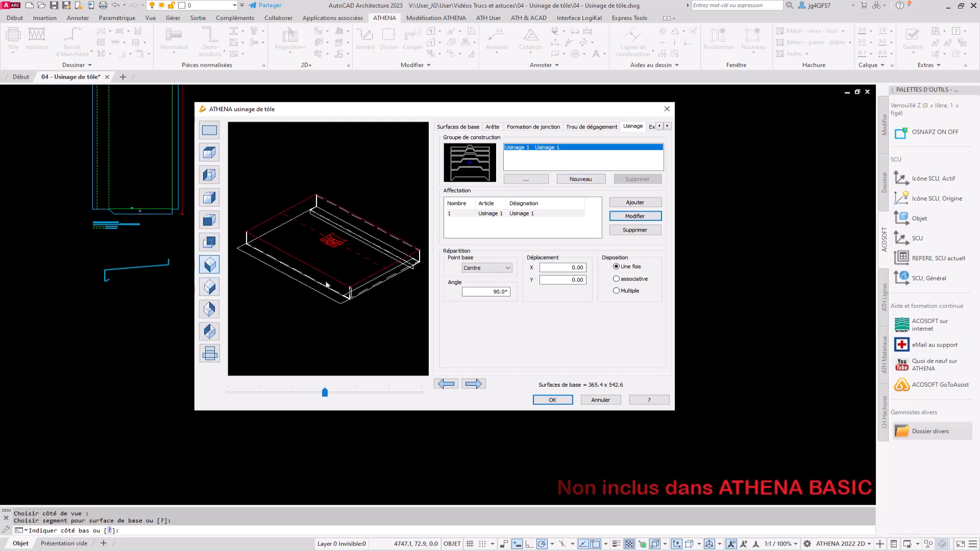
pyautogui.click(446, 383)
pyautogui.click(582, 179)
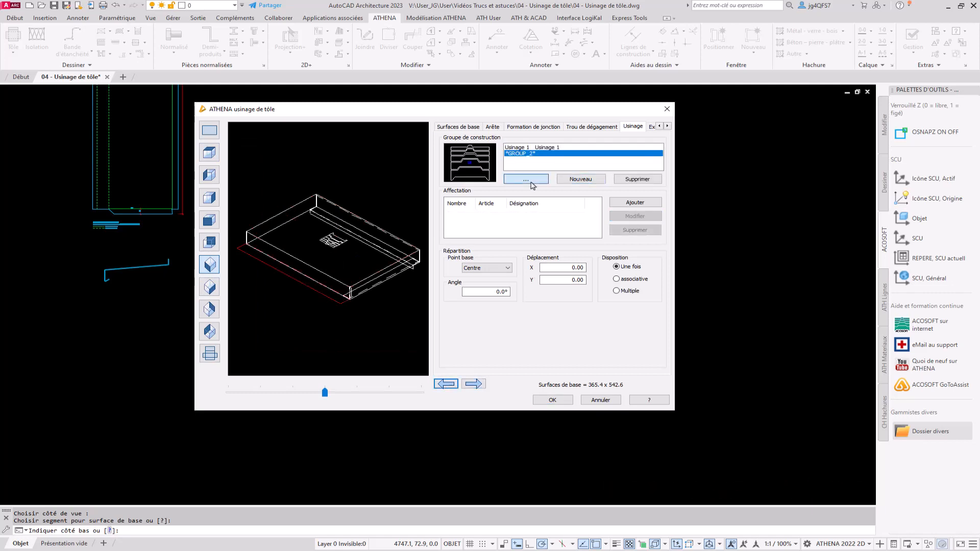
pyautogui.click(458, 149)
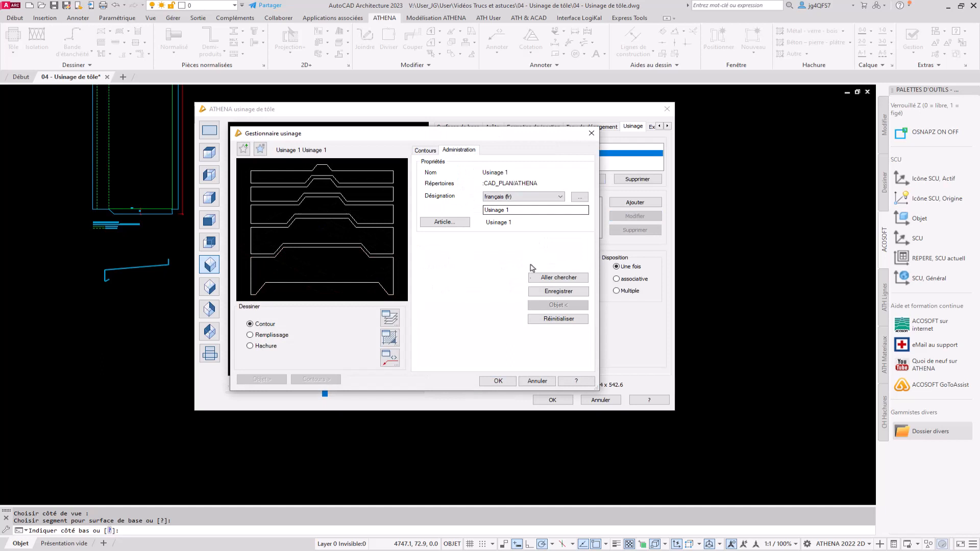
pyautogui.click(559, 320)
pyautogui.click(427, 152)
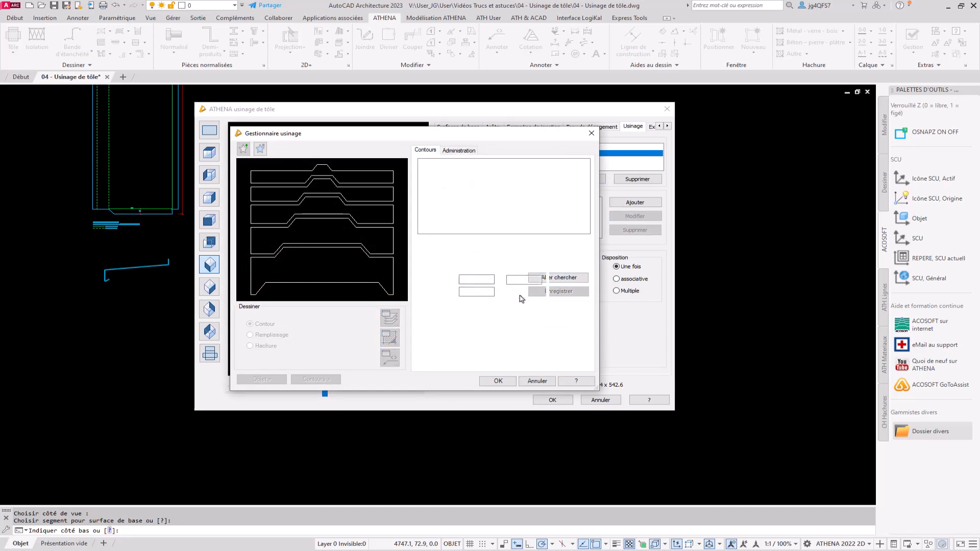
# Define the outer flange's machining as a slotted through hole (Trou oblong) with a 5 mm diameter and 25 mm width
pyautogui.click(449, 243)
pyautogui.click(444, 260)
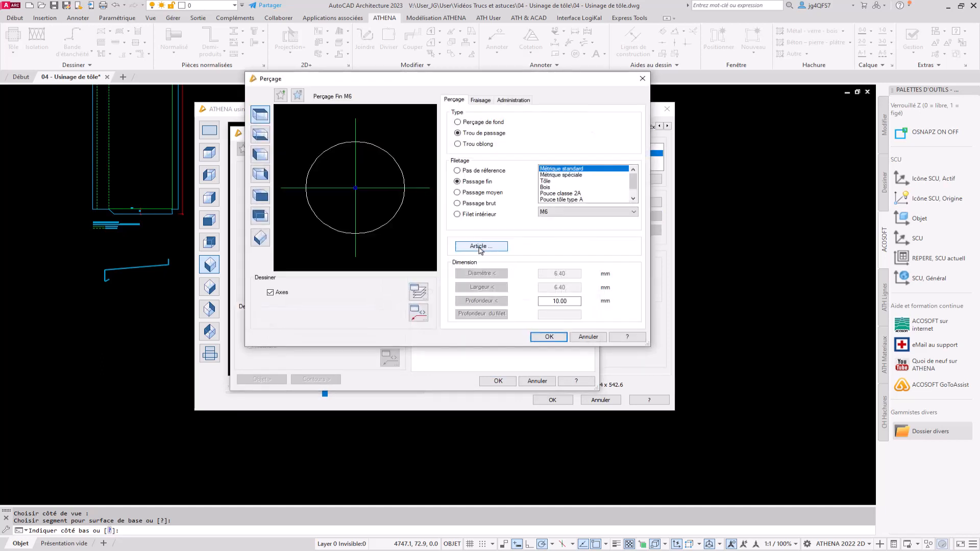
pyautogui.click(466, 145)
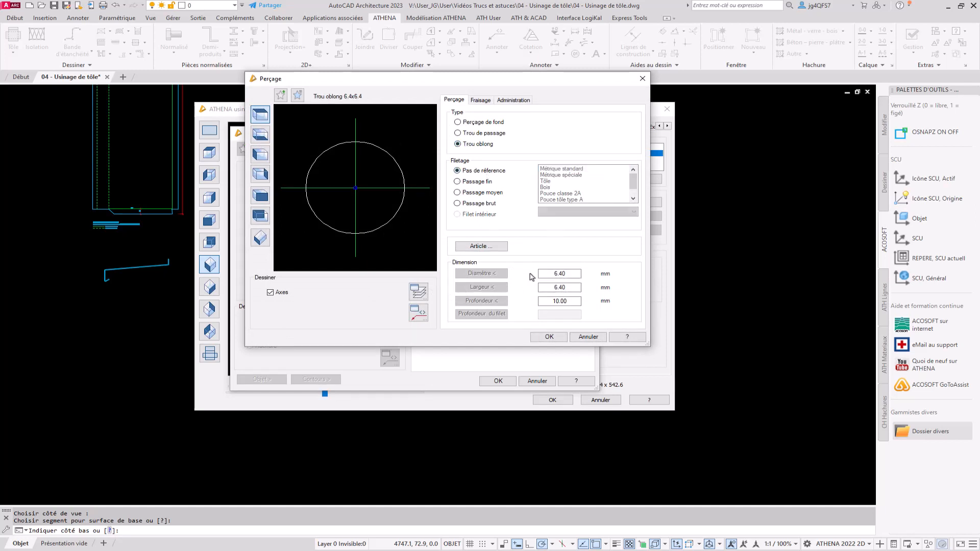
pyautogui.doubleClick(560, 274)
pyautogui.write('5')
pyautogui.press('Tab')
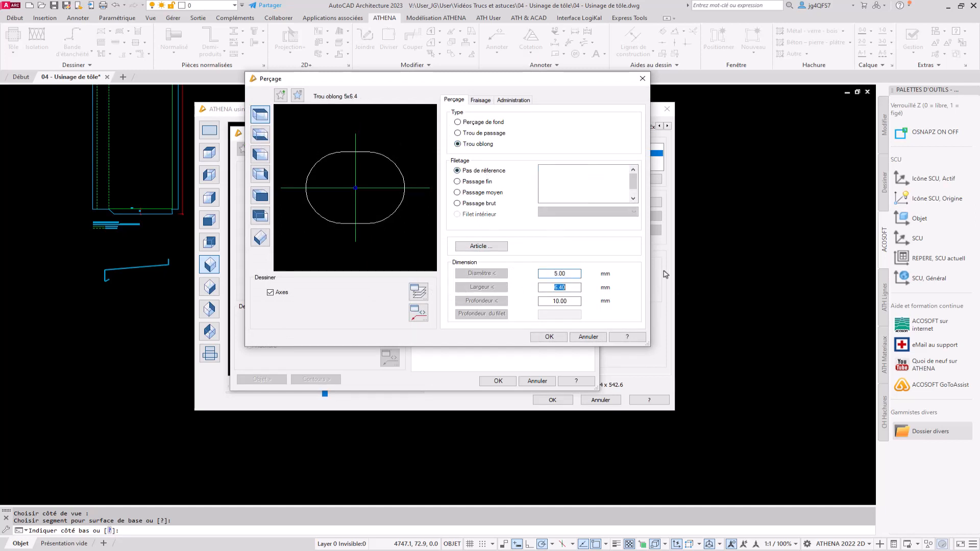
pyautogui.write('25')
pyautogui.press('Tab')
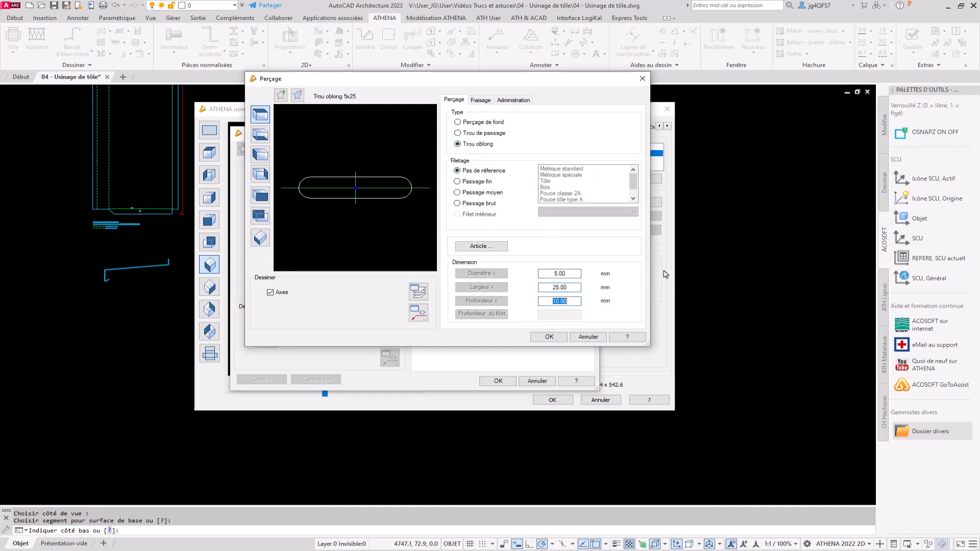
pyautogui.click(550, 337)
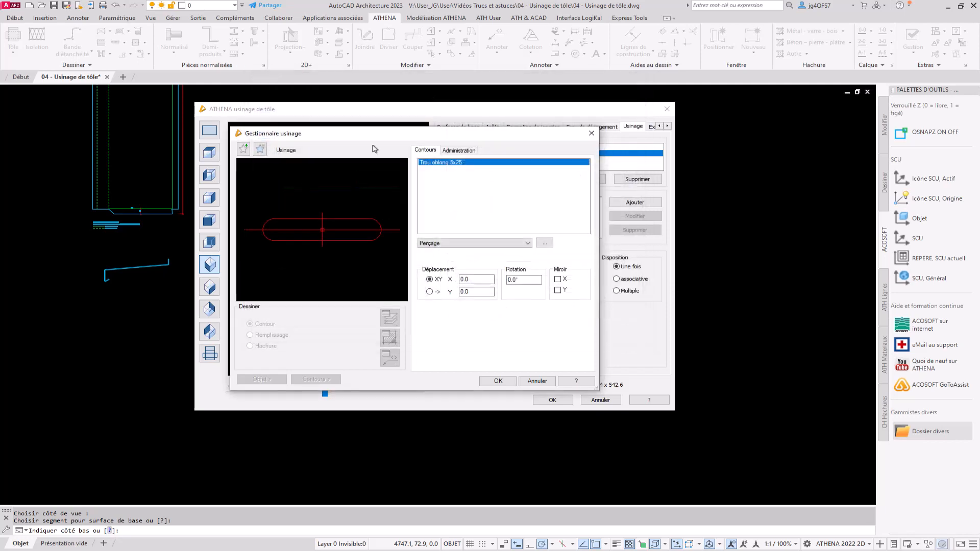
pyautogui.click(498, 381)
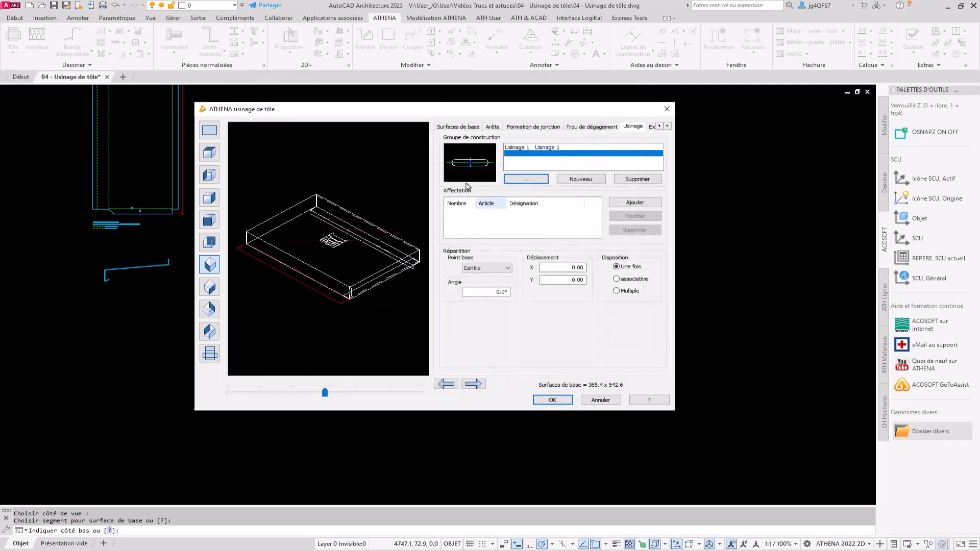
# Assign the slotted hole to the outer flange from the Bas gauche base point with a 25 mm Y offset
pyautogui.click(210, 152)
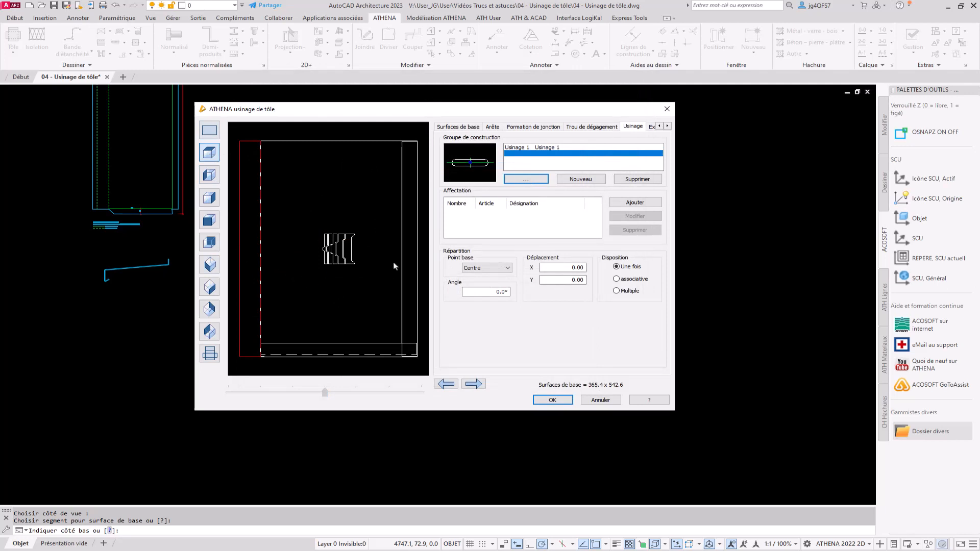
pyautogui.click(476, 268)
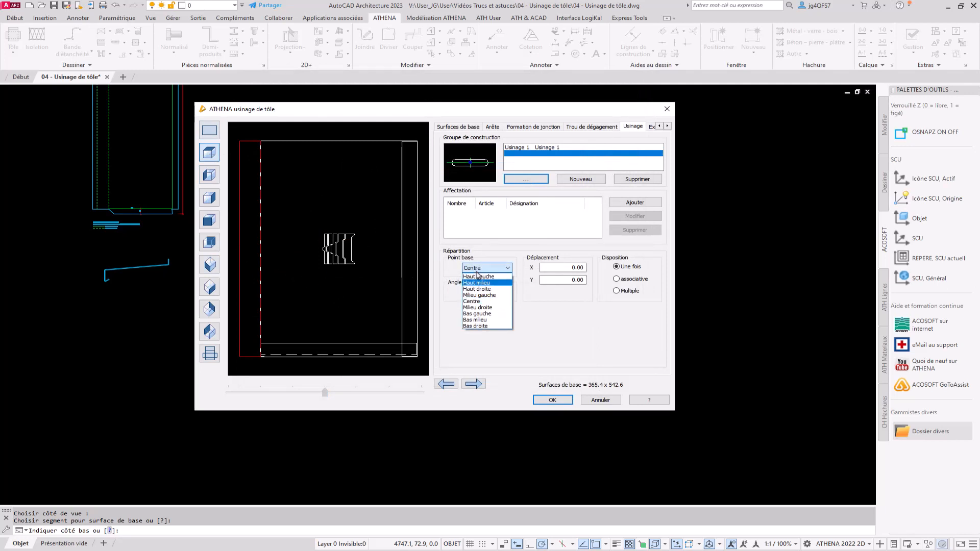
pyautogui.click(488, 311)
pyautogui.click(622, 205)
pyautogui.moveTo(570, 280); pyautogui.dragTo(695, 297)
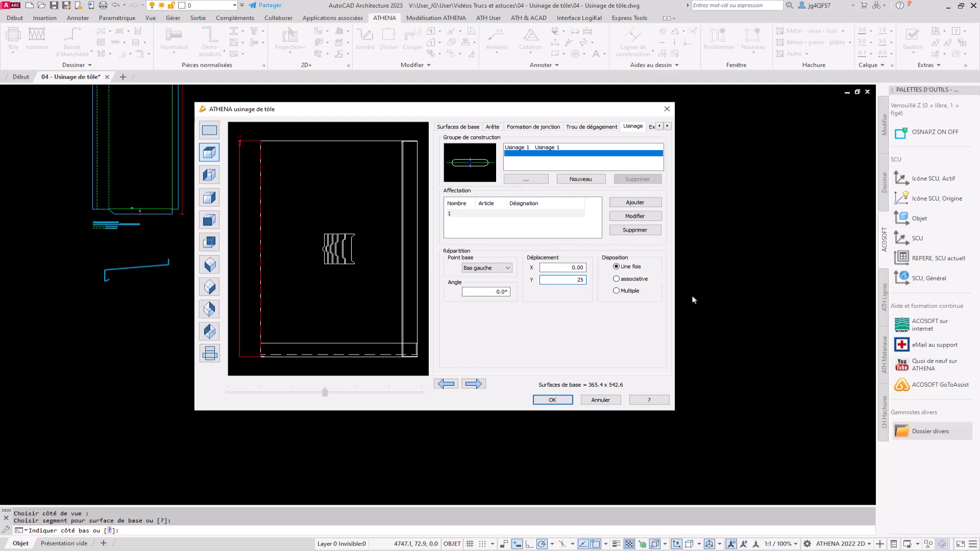
pyautogui.write('25')
pyautogui.click(635, 218)
pyautogui.scroll(3, 238, 132)
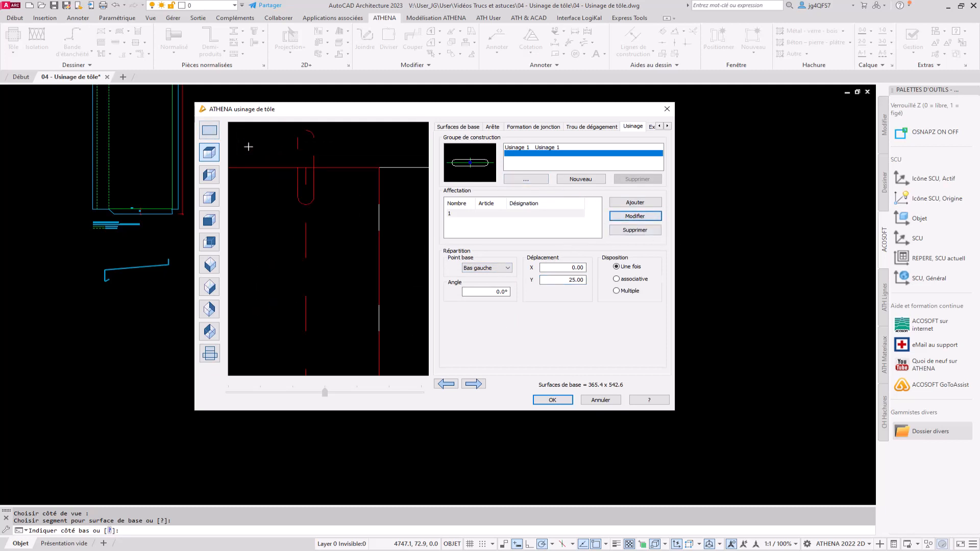
pyautogui.scroll(-3, 249, 141)
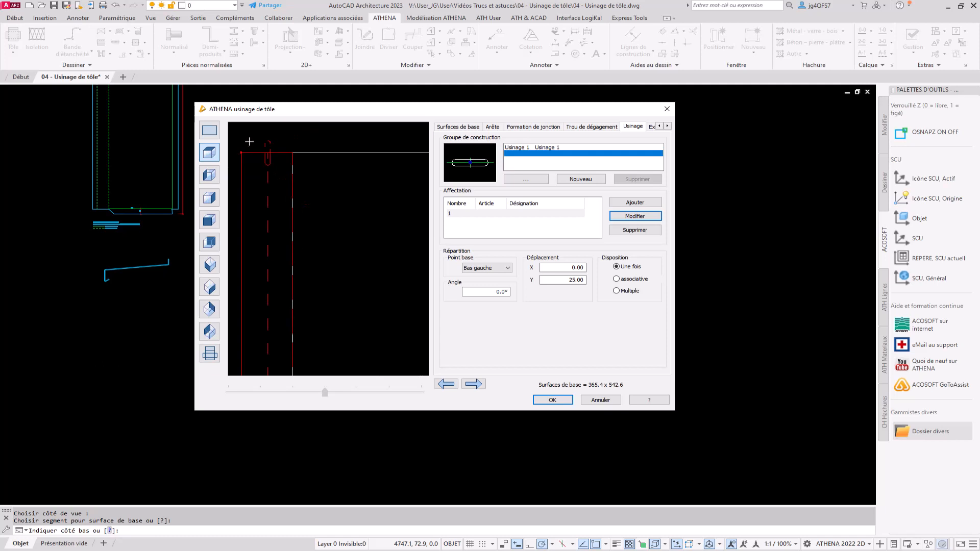
# Distribute the flange's slotted holes associatively at a 150 mm distance with Centré alignment
pyautogui.click(632, 281)
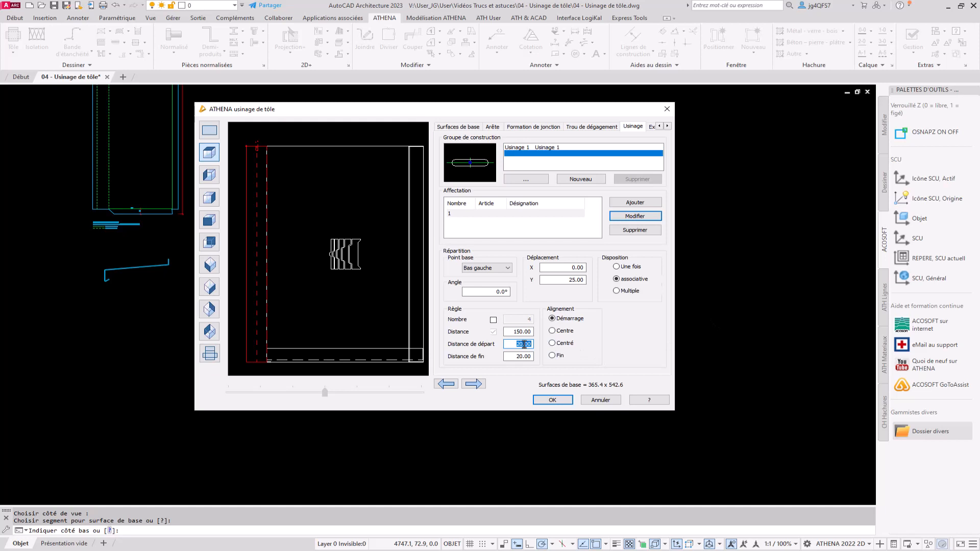
pyautogui.click(552, 343)
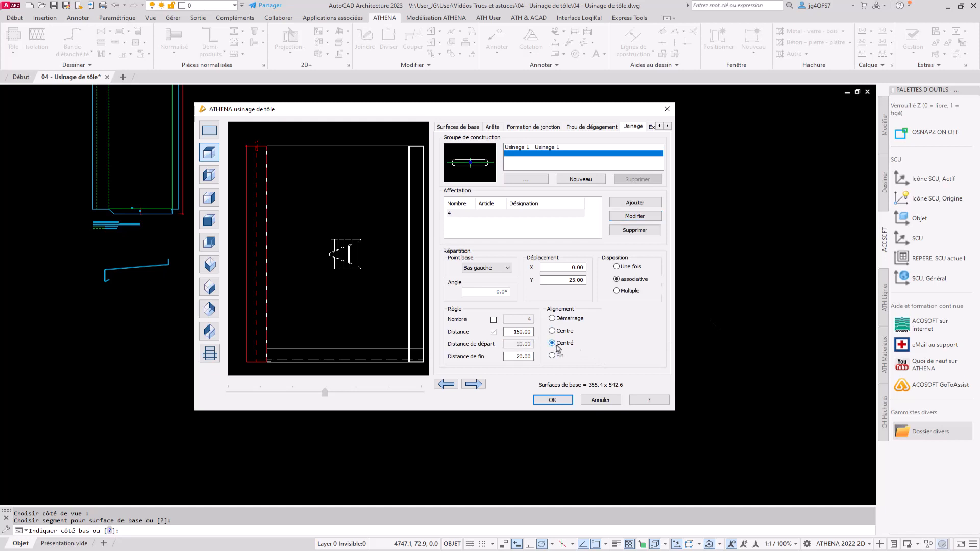
pyautogui.click(648, 217)
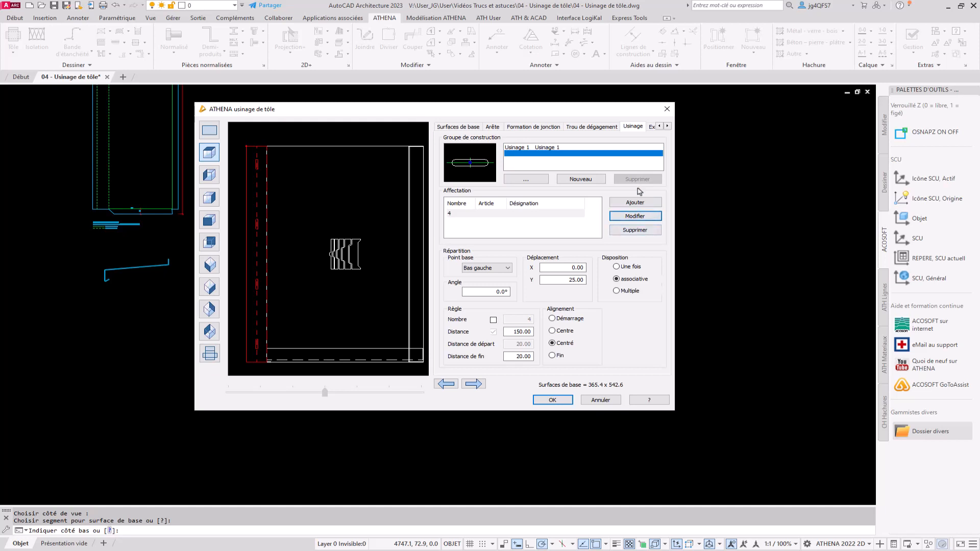
# Output the horizontal and vertical 2D sections of the folded sheet into empty space in the drawing
pyautogui.click(668, 126)
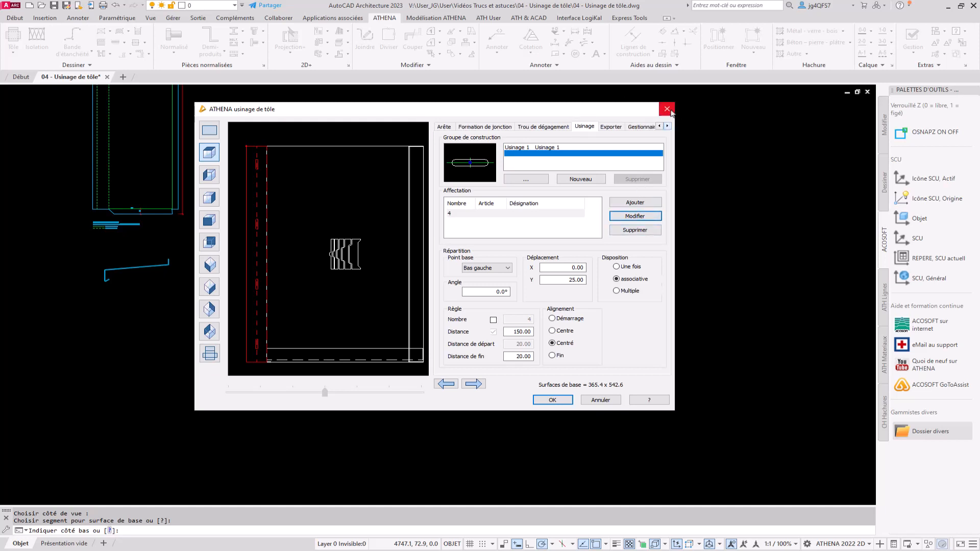
pyautogui.click(615, 128)
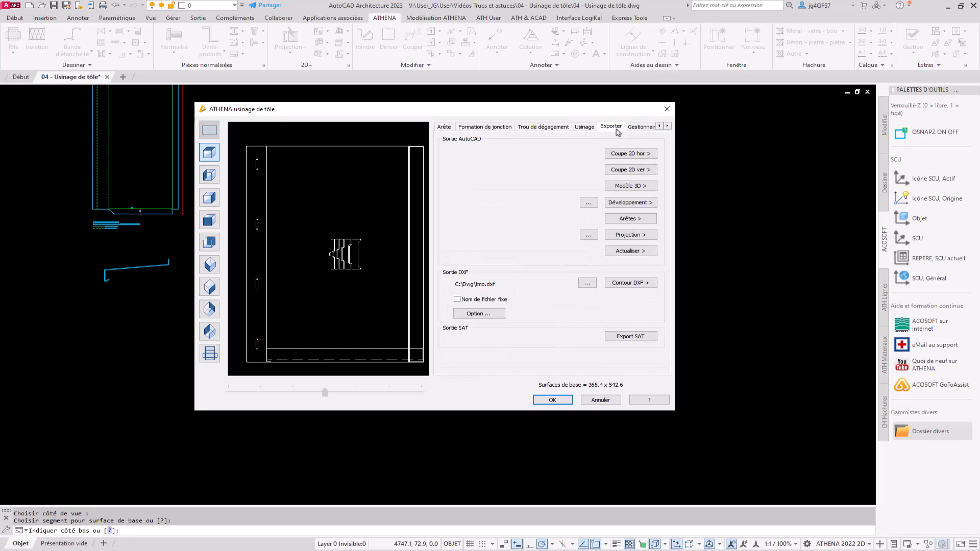
pyautogui.click(627, 155)
pyautogui.moveTo(293, 308); pyautogui.dragTo(99, 308, button='middle')
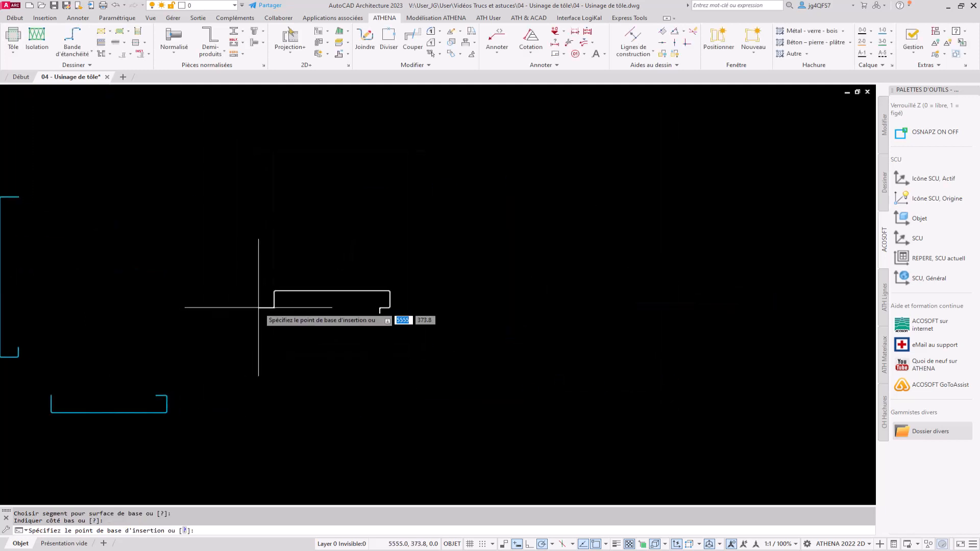
pyautogui.click(243, 123)
# Insert the 3D model of the sheet beside the 2D sections, rotated 90° clockwise
pyautogui.click(637, 187)
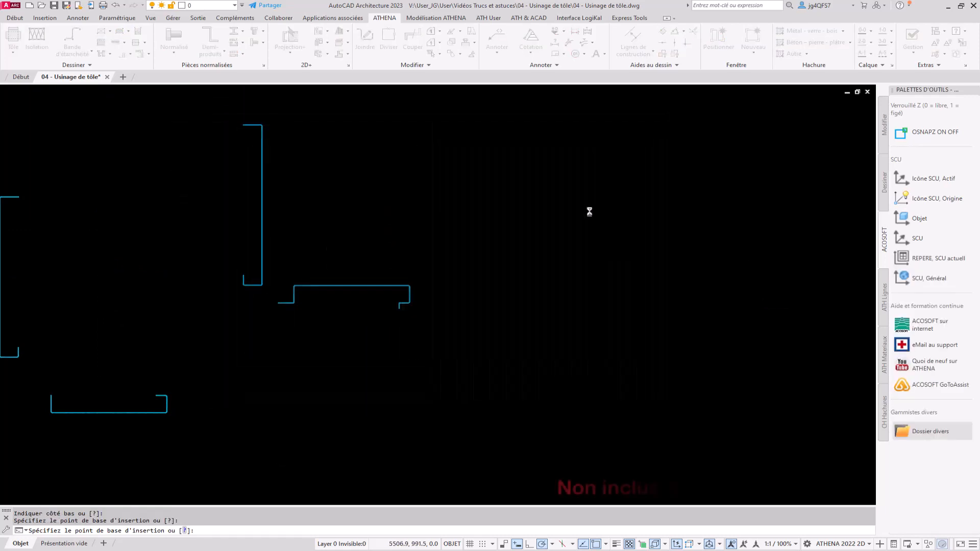
pyautogui.click(490, 183)
pyautogui.click(489, 229)
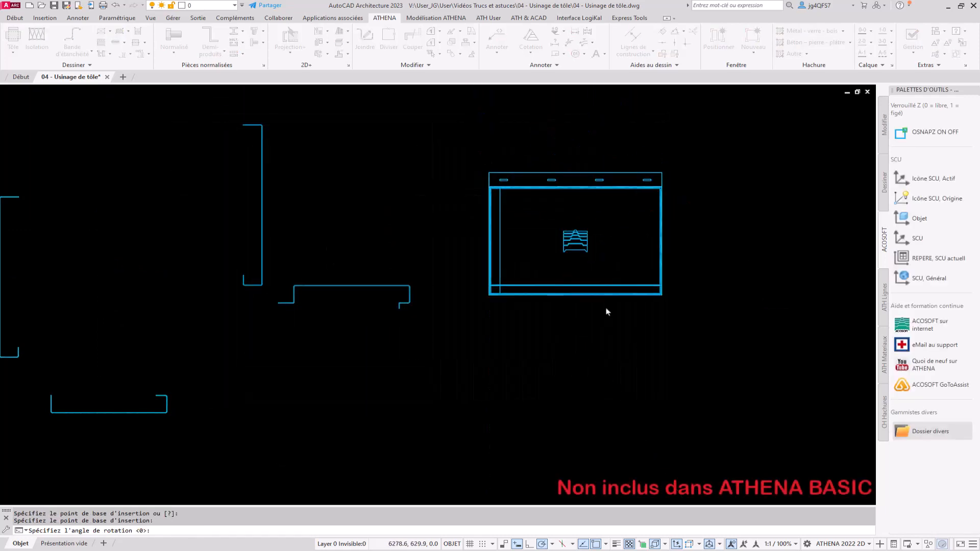
# Output the dimensioned flat development beside the 3D model, and place the sheet's edges (Arêtes) beyond it
pyautogui.click(634, 203)
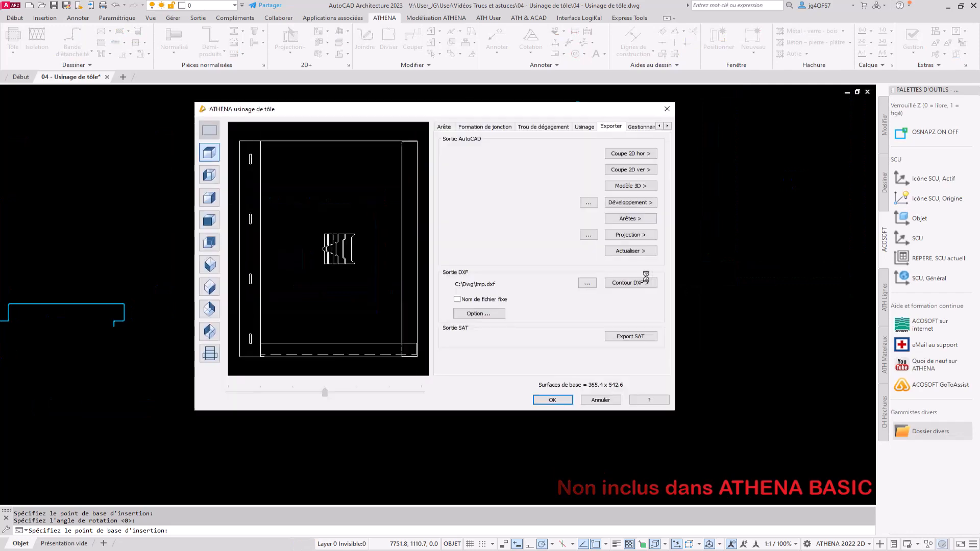
pyautogui.click(646, 220)
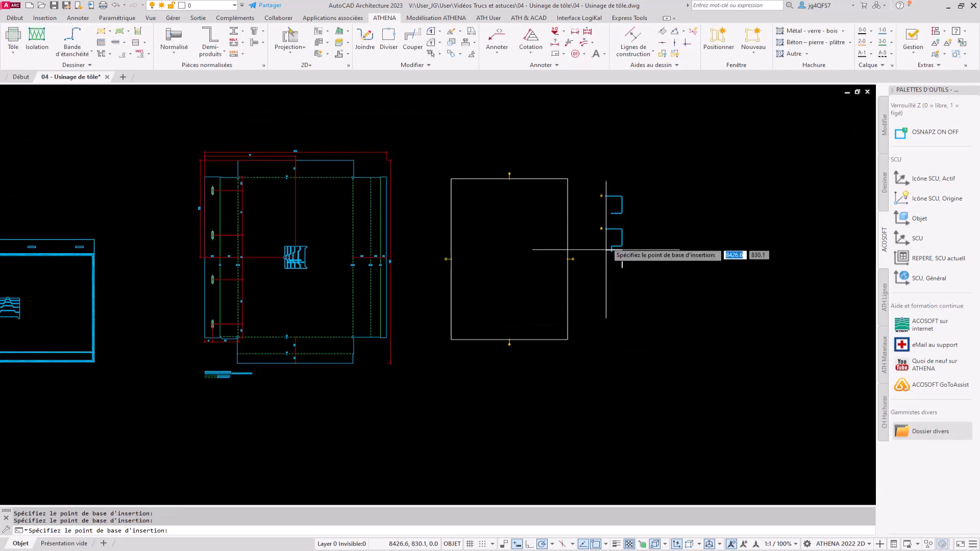
pyautogui.click(601, 301)
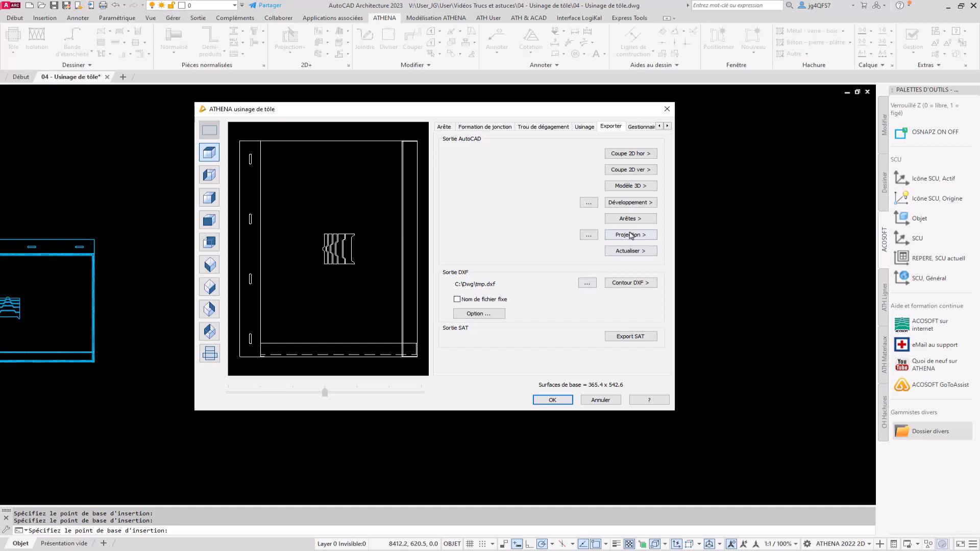
# Insert projections of the sheet's top view below the 3D model and of its isometric view beneath that
pyautogui.click(631, 235)
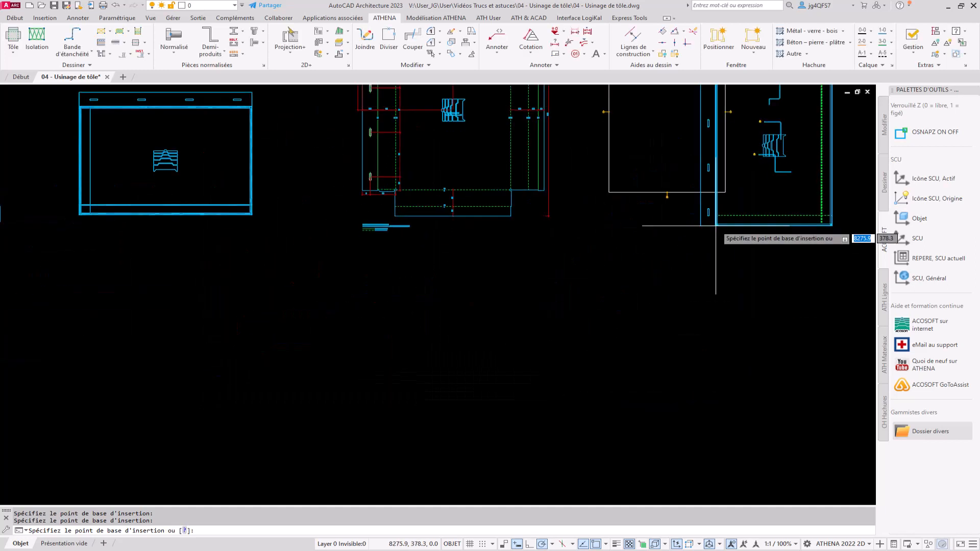
pyautogui.moveTo(242, 395); pyautogui.dragTo(536, 289, button='middle')
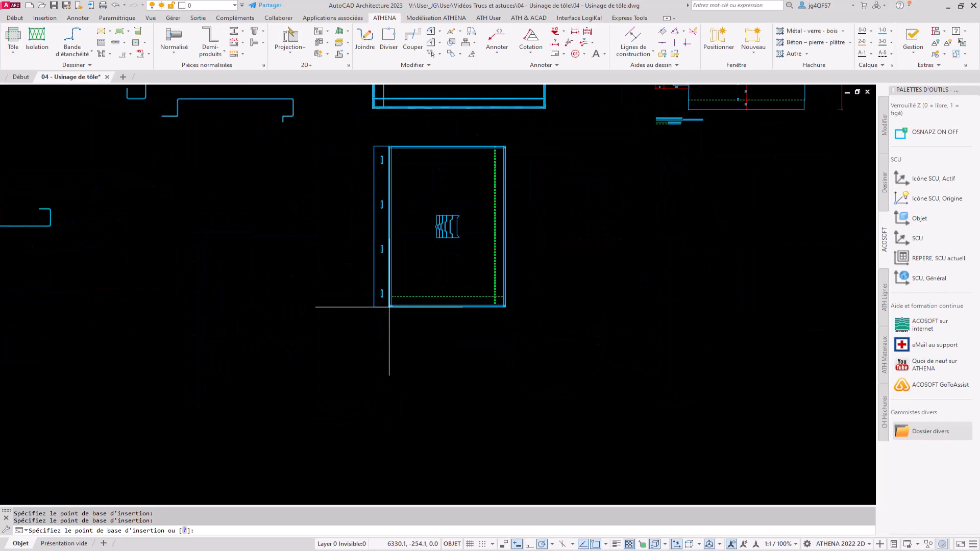
pyautogui.click(389, 307)
pyautogui.click(210, 261)
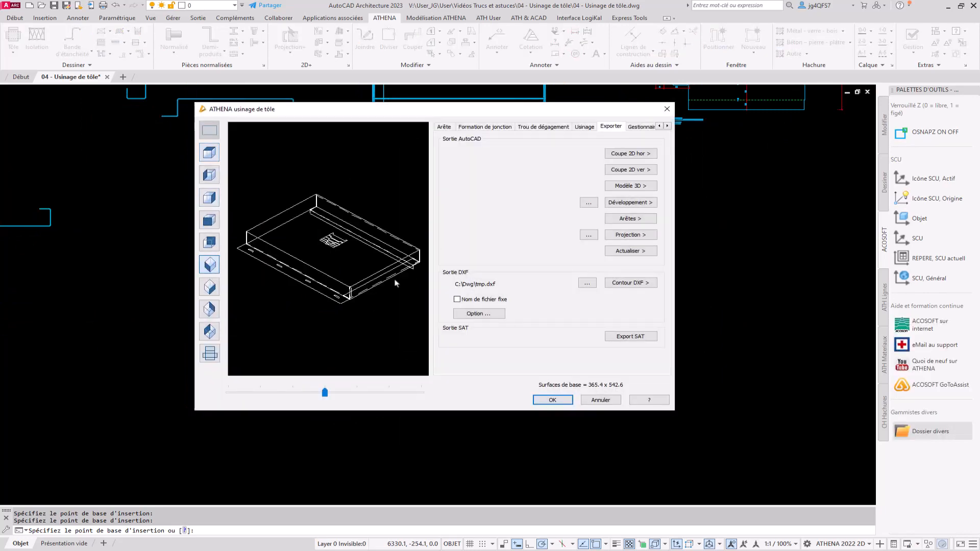
pyautogui.click(630, 235)
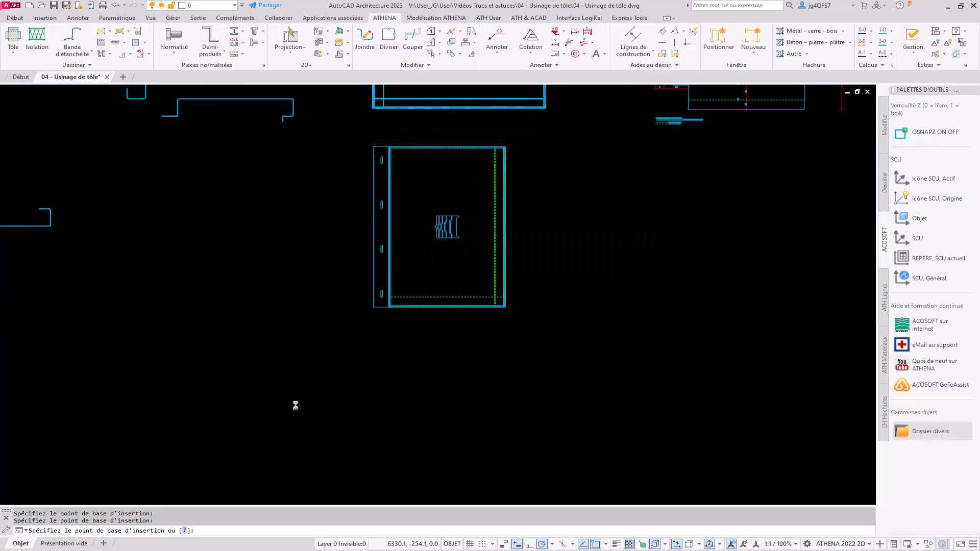
pyautogui.click(251, 415)
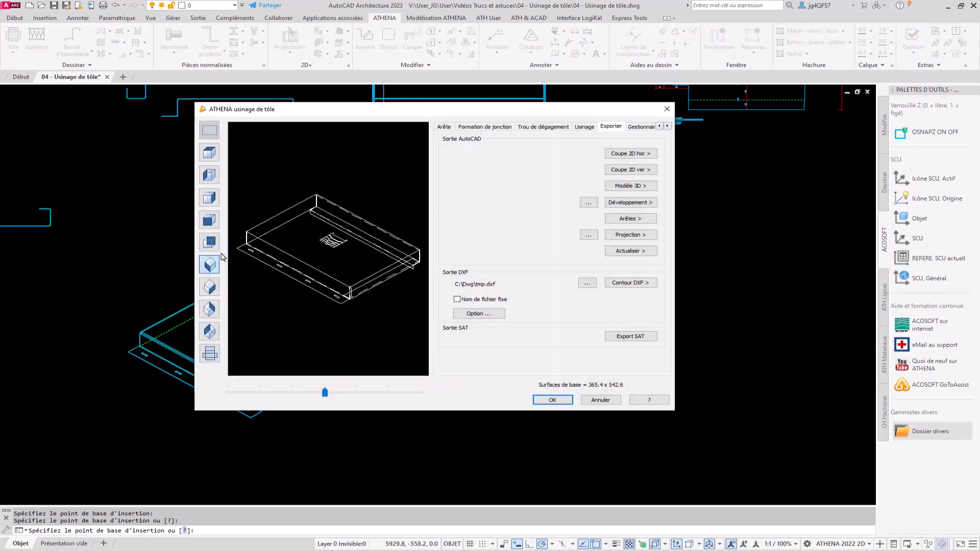
# Insert projections of the sheet's side view below the isometric projection and of its front view beside it
pyautogui.click(209, 198)
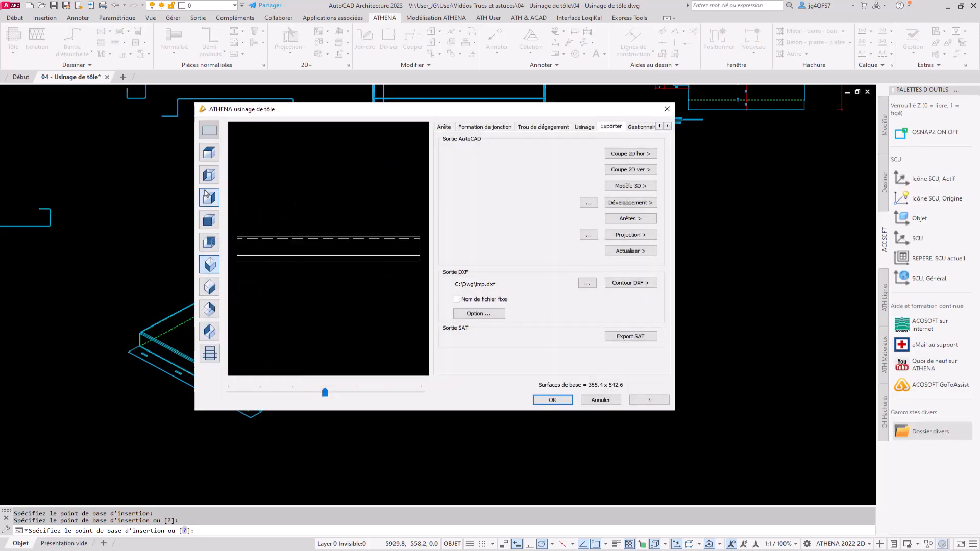
pyautogui.click(630, 234)
pyautogui.moveTo(297, 412); pyautogui.dragTo(452, 330, button='middle')
pyautogui.click(303, 375)
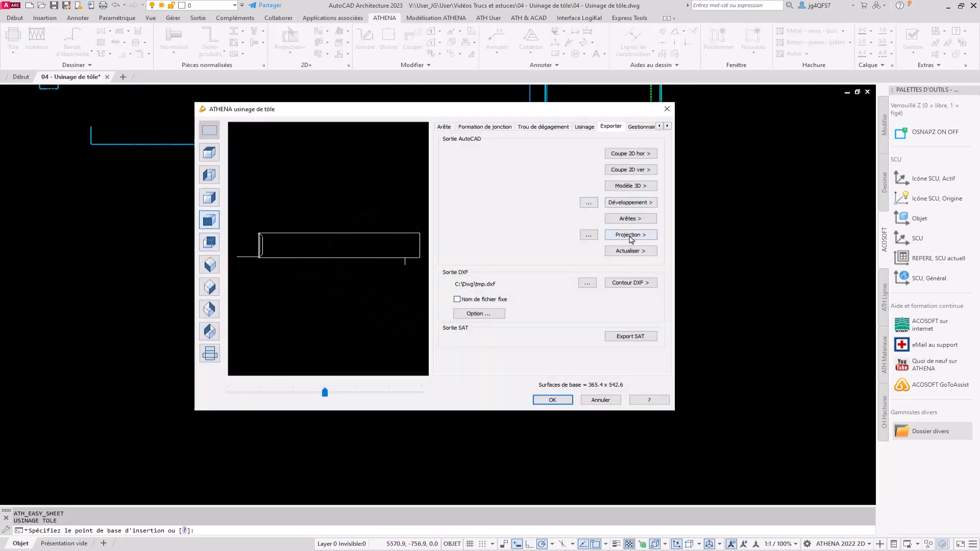
pyautogui.click(610, 204)
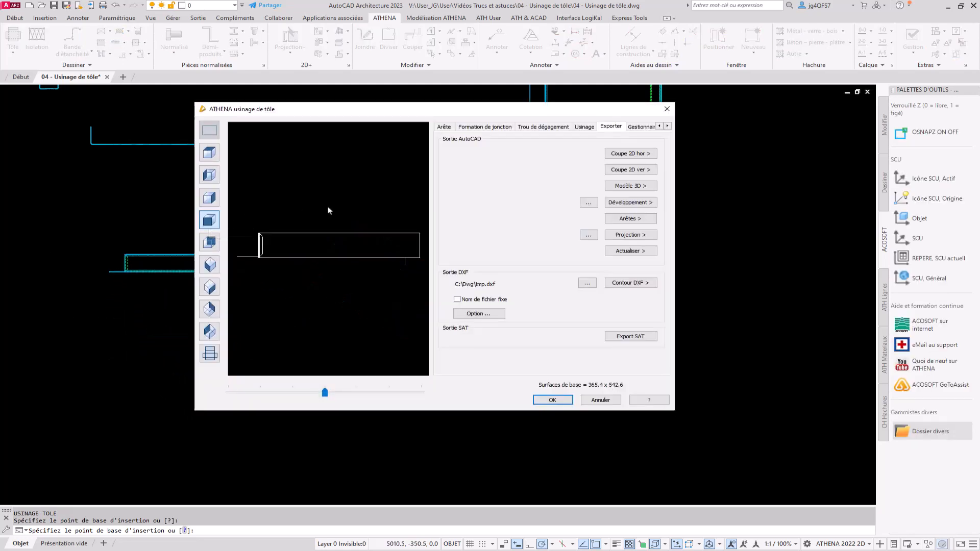
# Export the sheet's flat contour to the DXF file C:\Dwg\tmp.dxf and finish the sheet machining definition
pyautogui.click(648, 284)
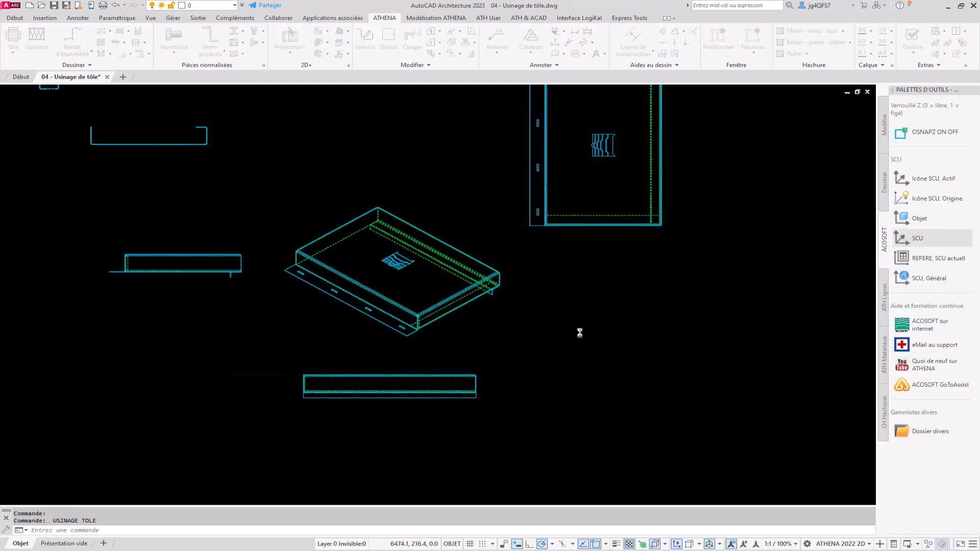
pyautogui.click(511, 302)
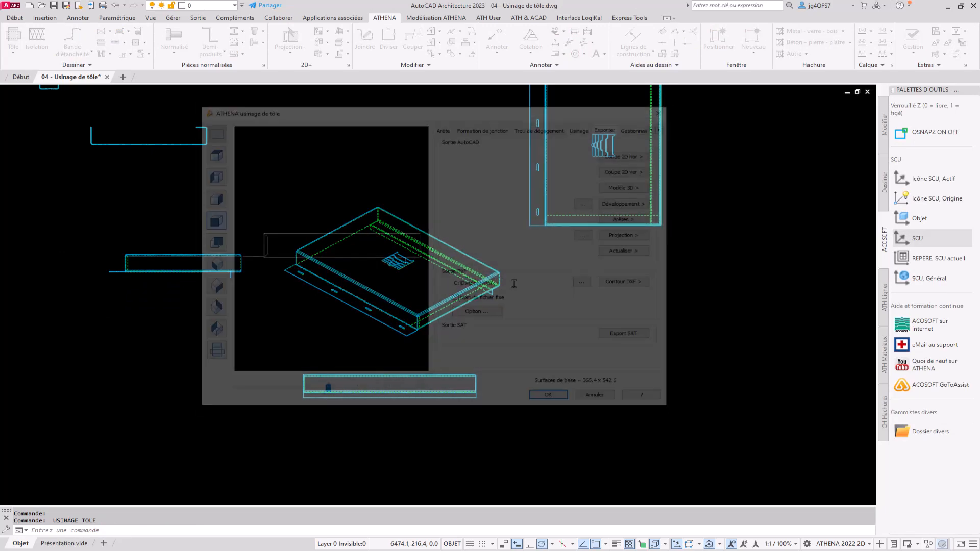
pyautogui.click(566, 402)
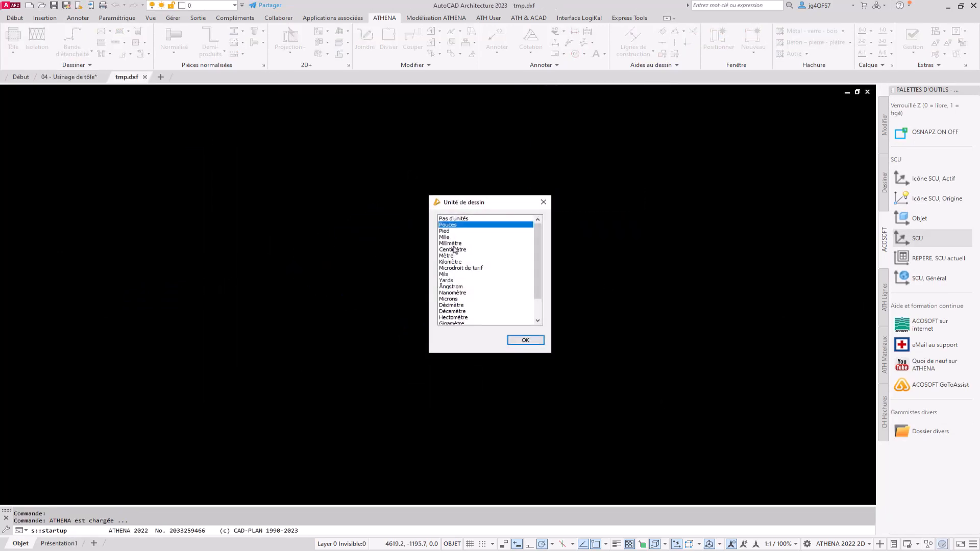
# Open the exported tmp.dxf with a chosen drawing unit and inspect the flat contour with its cutouts
pyautogui.click(455, 249)
pyautogui.click(516, 339)
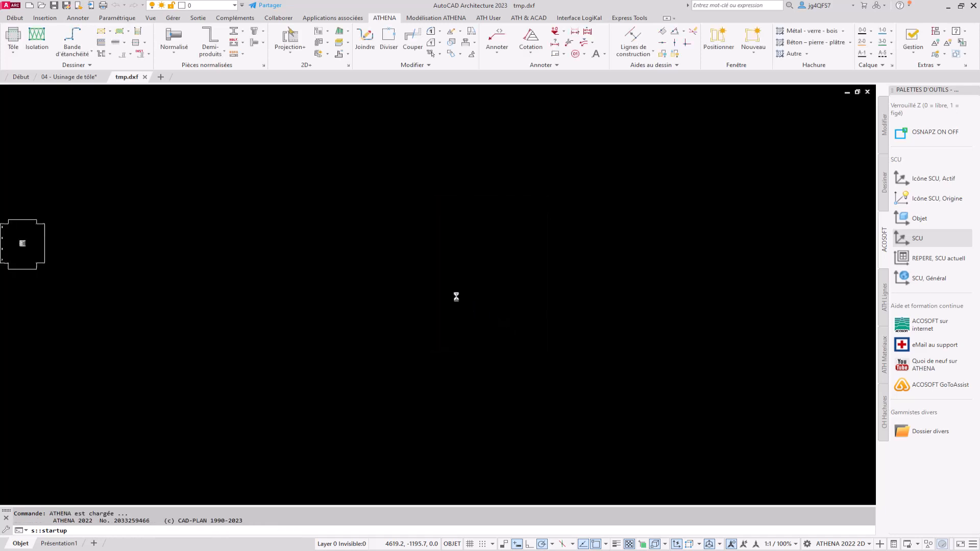
pyautogui.scroll(8, 199, 235)
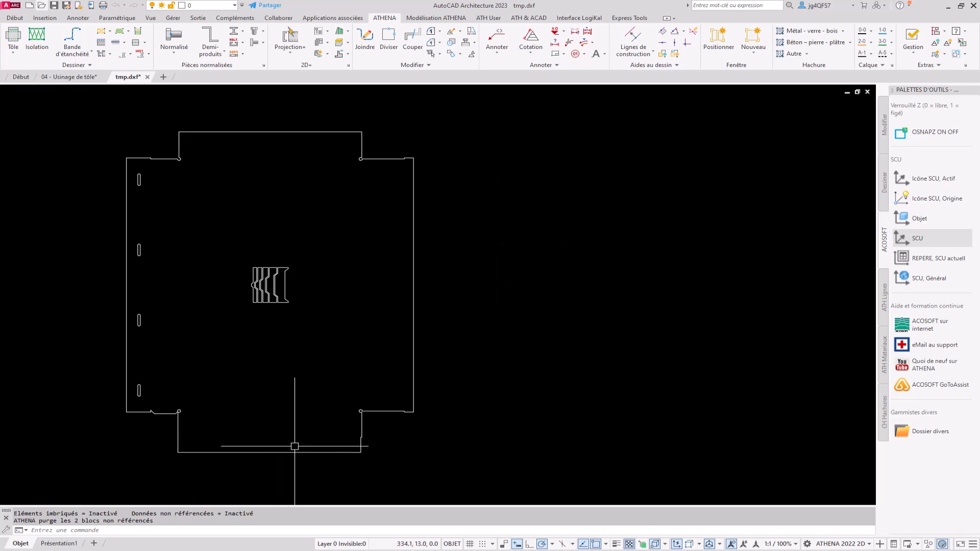
# Examine the central cutout in the flat contour up close and close the tmp.dxf drawing
pyautogui.scroll(4, 231, 284)
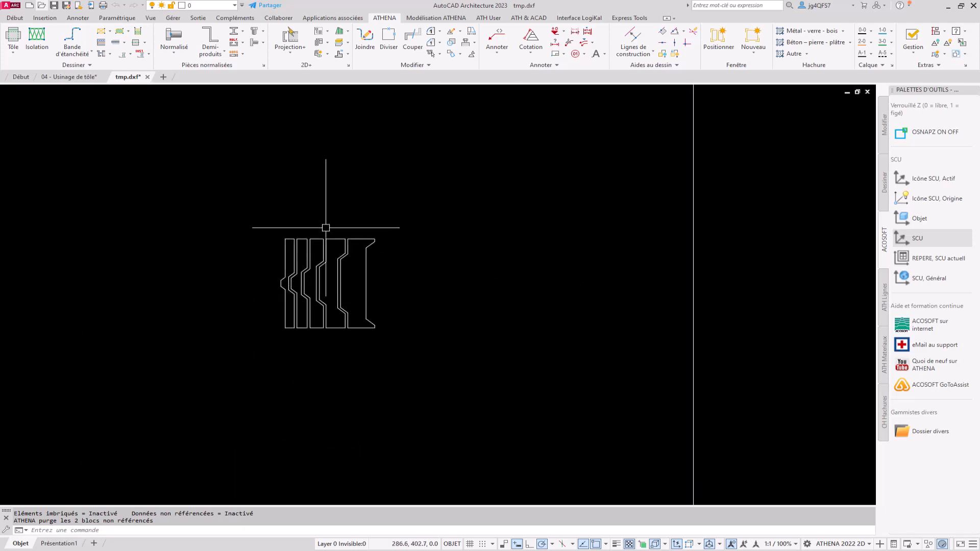
pyautogui.moveTo(284, 286); pyautogui.dragTo(602, 238, button='middle')
pyautogui.scroll(-2, 602, 238)
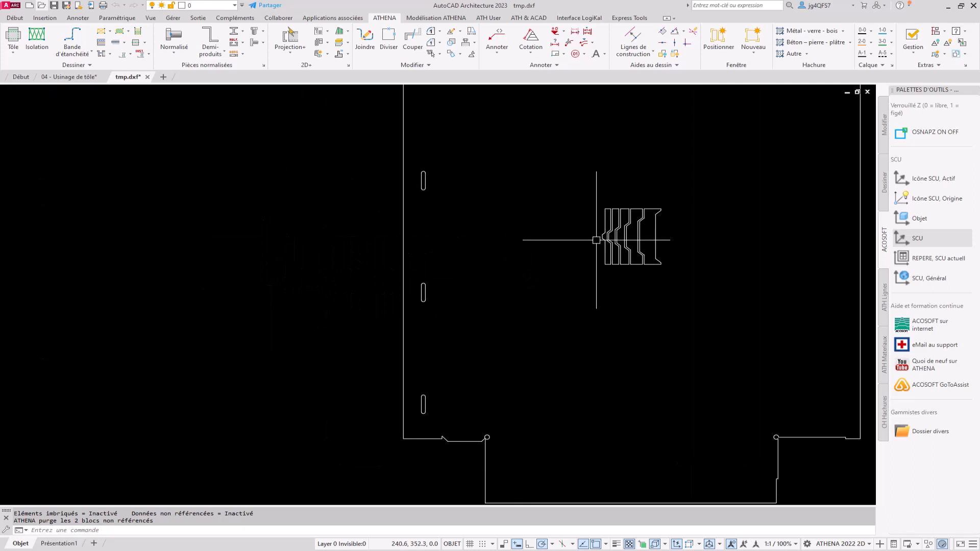
pyautogui.scroll(-2, 393, 262)
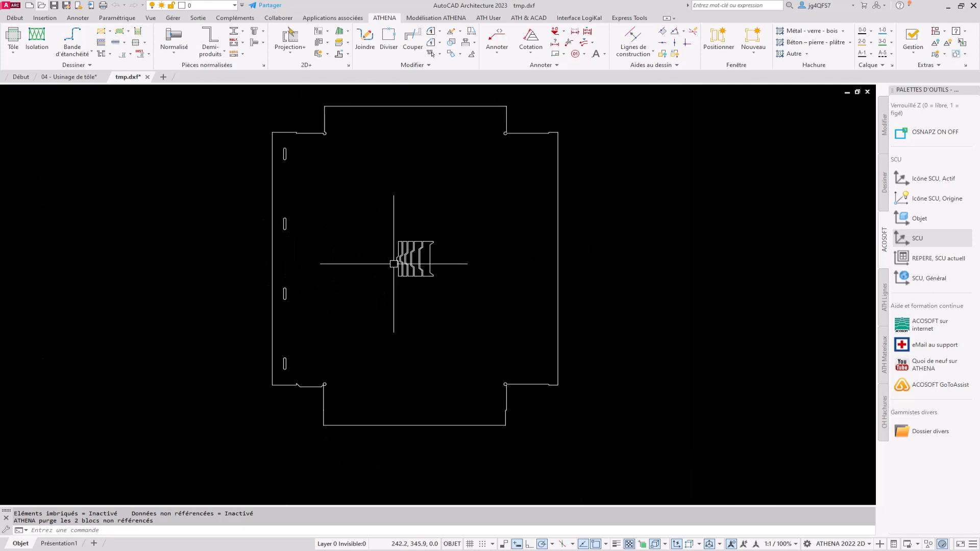
pyautogui.click(147, 77)
pyautogui.click(503, 301)
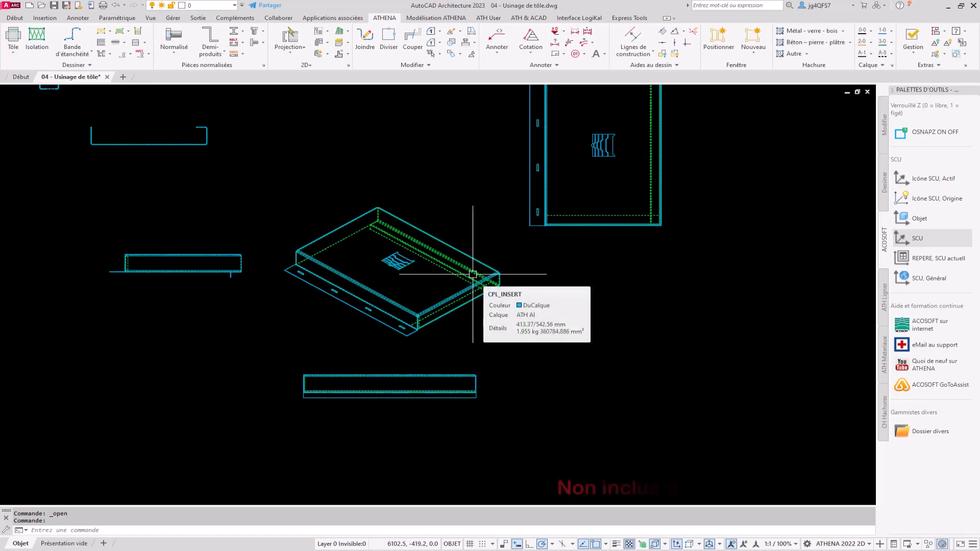
# Open the sheet part from its isometric projection for editing and select its short rear flange for machining, previewed in front view
pyautogui.click(473, 274)
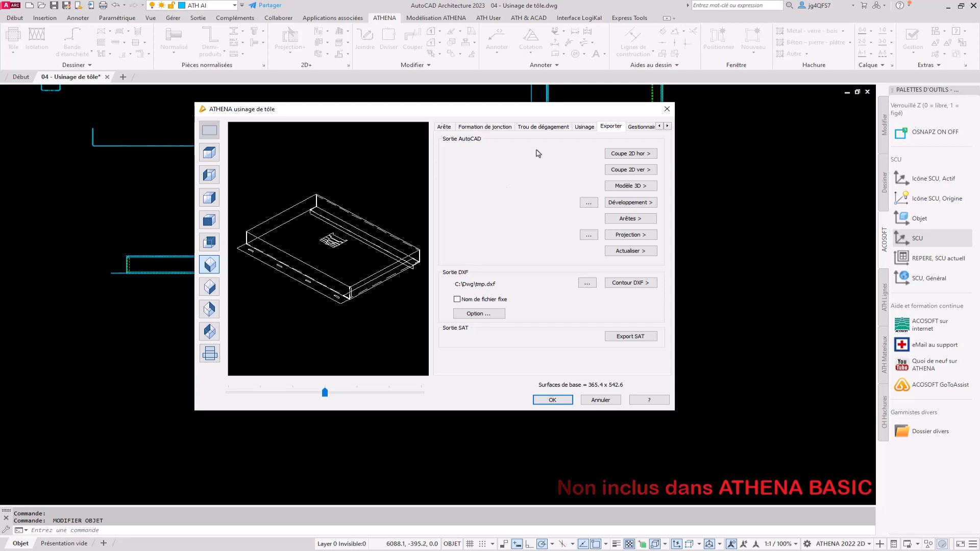
pyautogui.click(584, 127)
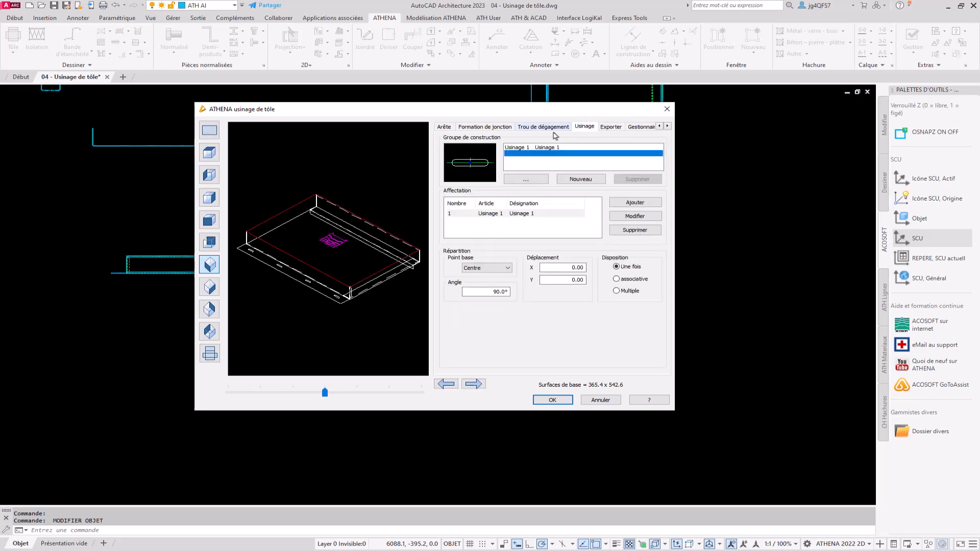
pyautogui.click(446, 384)
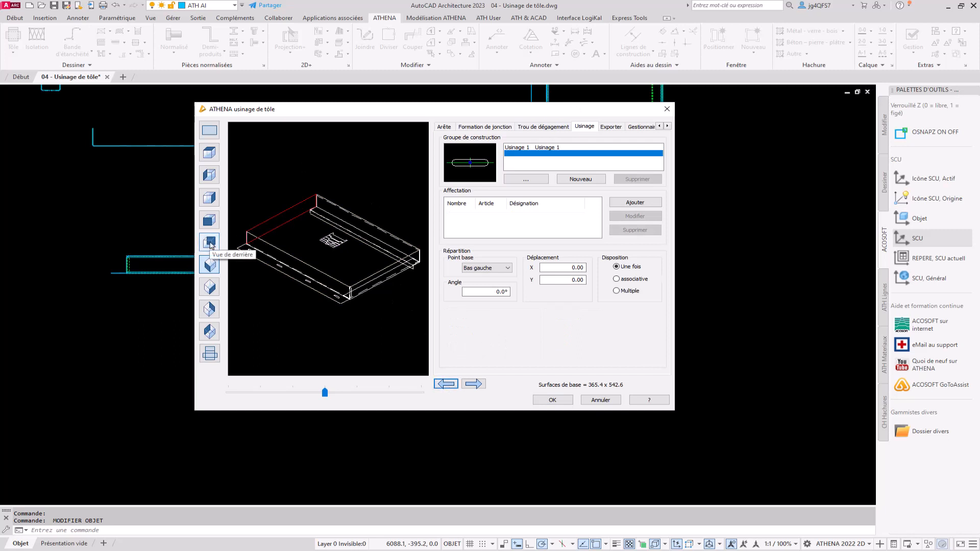
pyautogui.click(209, 220)
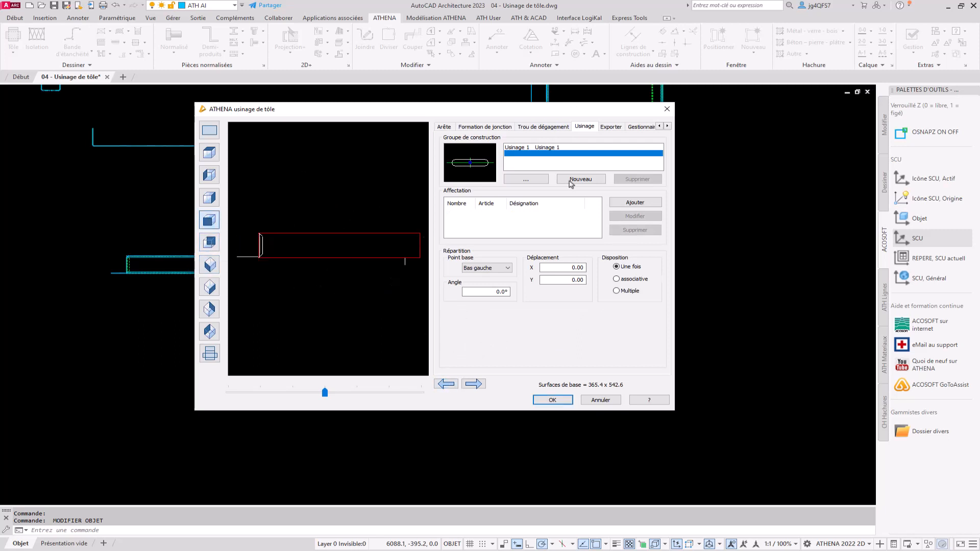
# Add a new machining group to the list by loading the saved Usinage 2 contour from the library
pyautogui.click(580, 180)
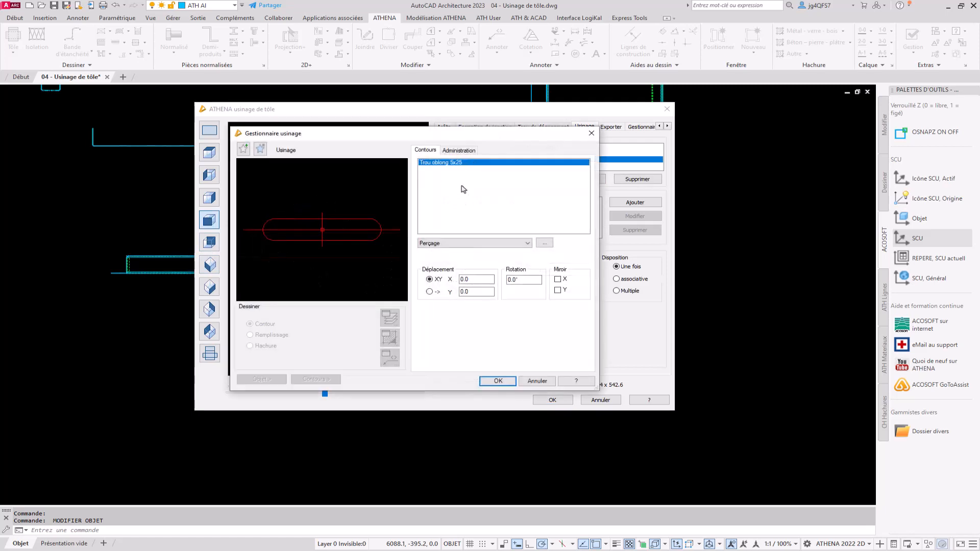
pyautogui.click(453, 153)
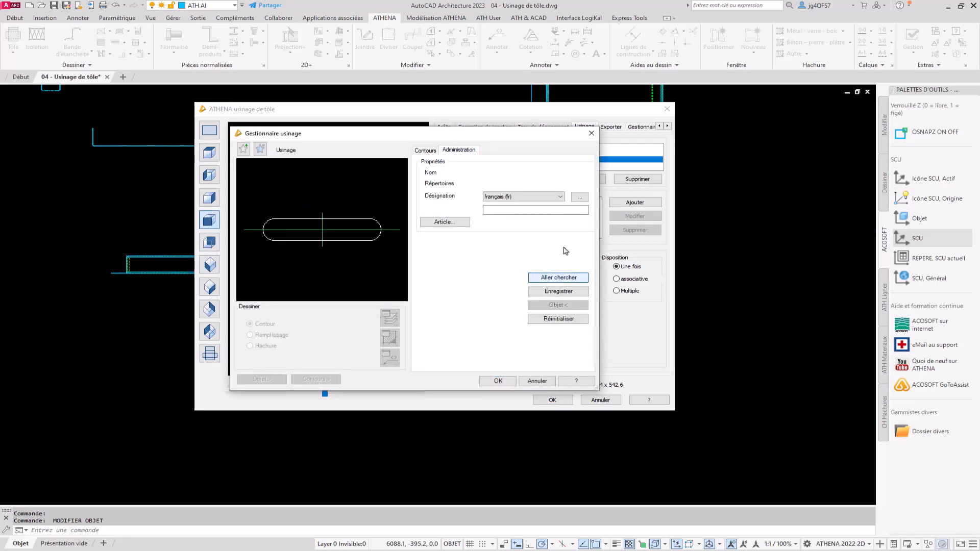
pyautogui.click(559, 277)
pyautogui.click(508, 189)
pyautogui.click(647, 366)
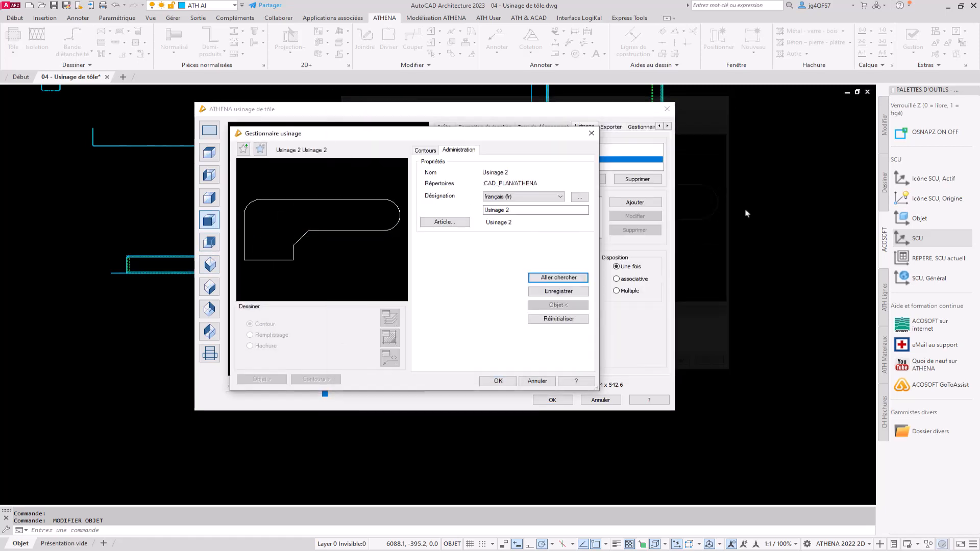
pyautogui.click(566, 387)
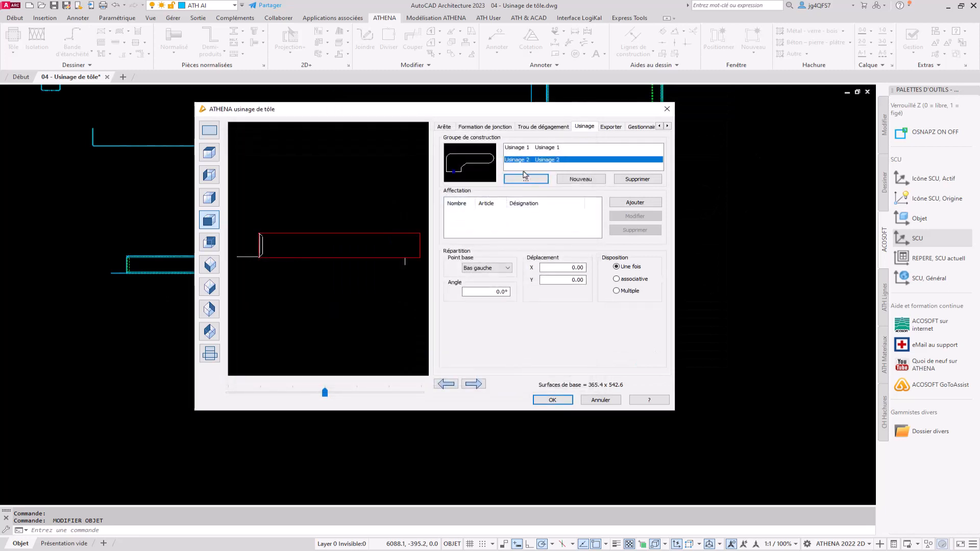
# Assign the Usinage 2 machining once to the selected flange and set its X displacement to 25
pyautogui.click(624, 203)
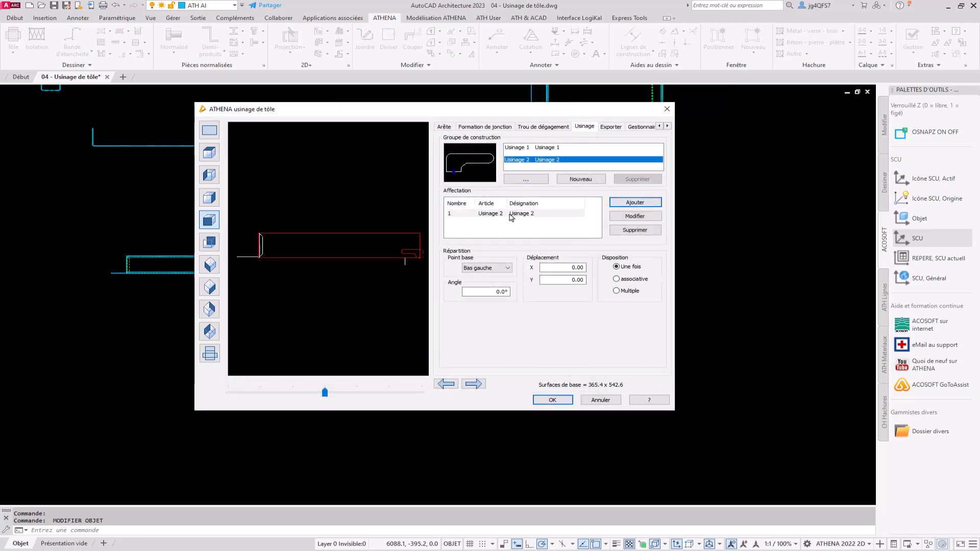
pyautogui.moveTo(558, 269); pyautogui.dragTo(654, 270)
pyautogui.write('25')
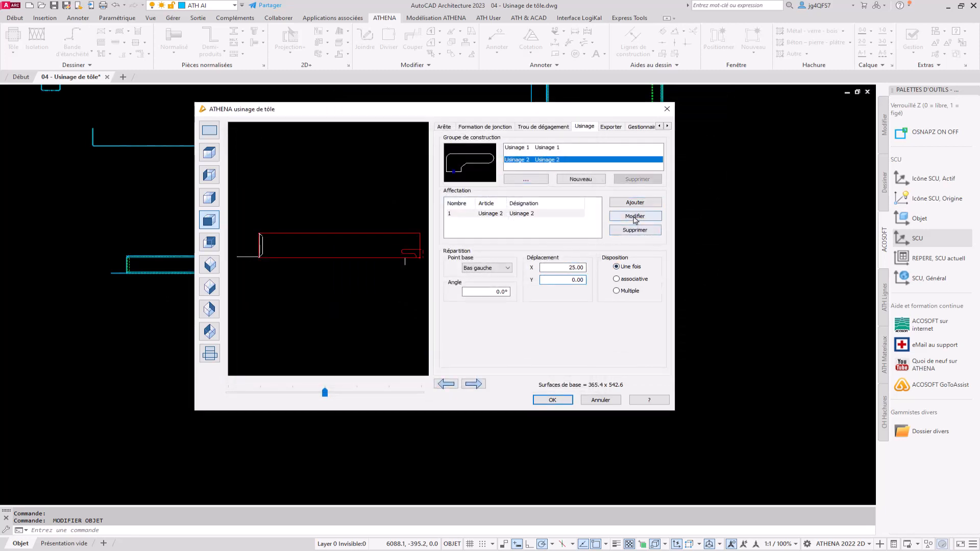
pyautogui.click(635, 216)
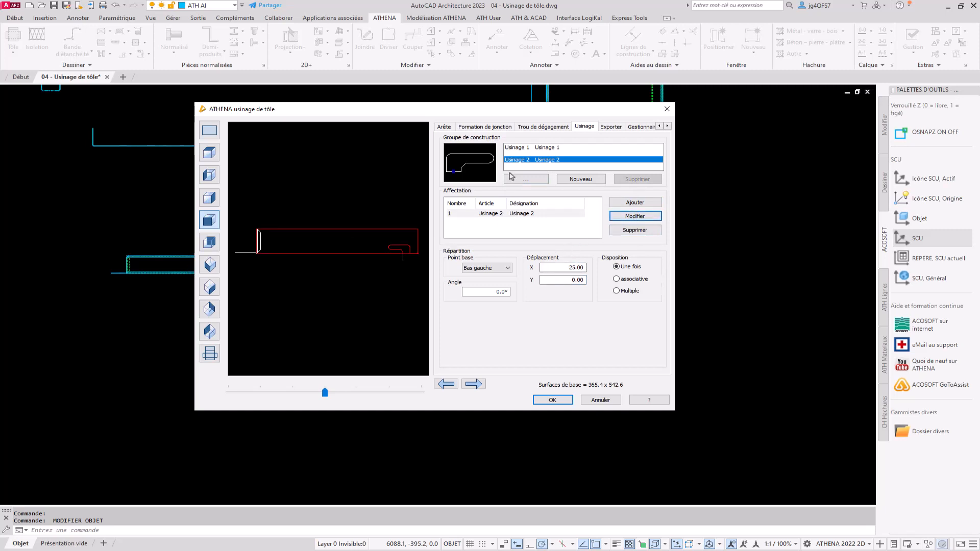
# Update the inserted flat development with the added flange machining and finish the sheet definition
pyautogui.click(589, 127)
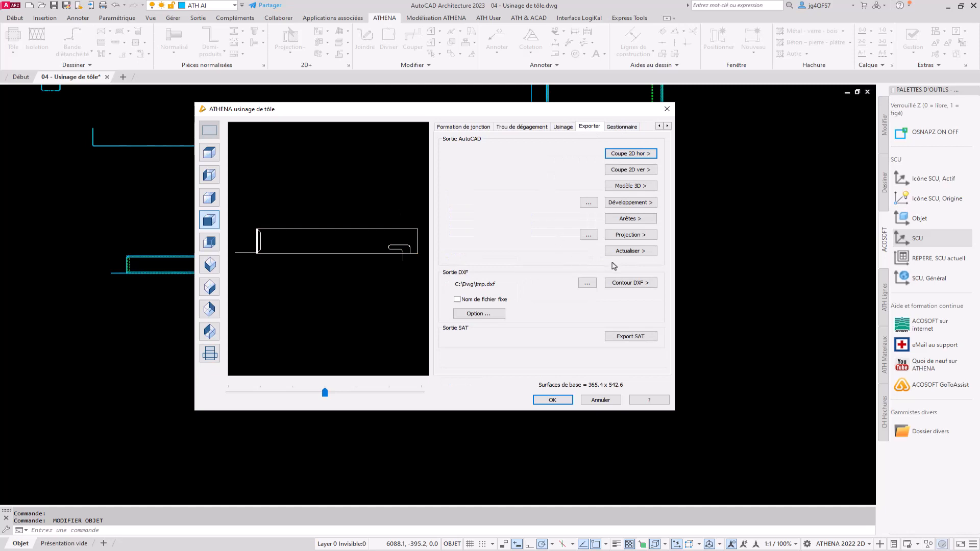
pyautogui.click(629, 250)
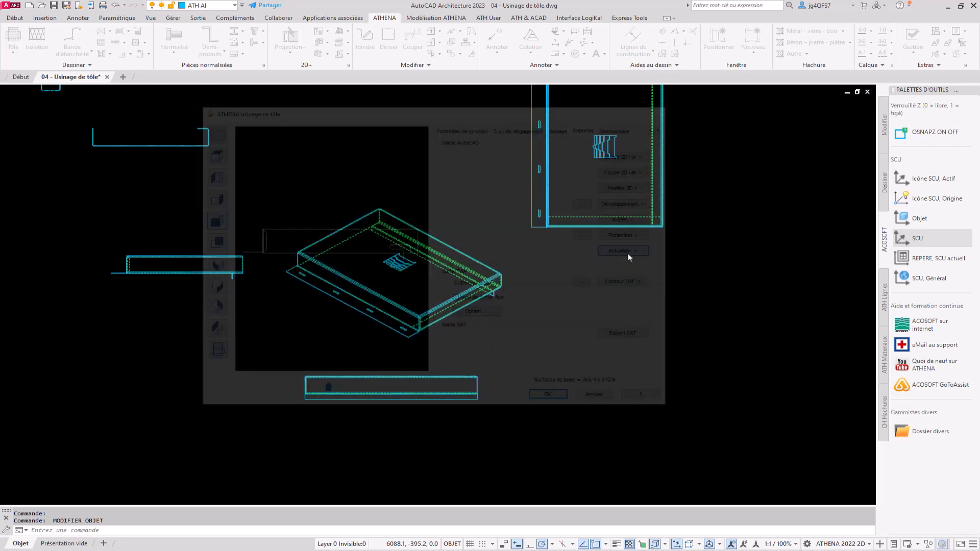
pyautogui.scroll(-3, 510, 276)
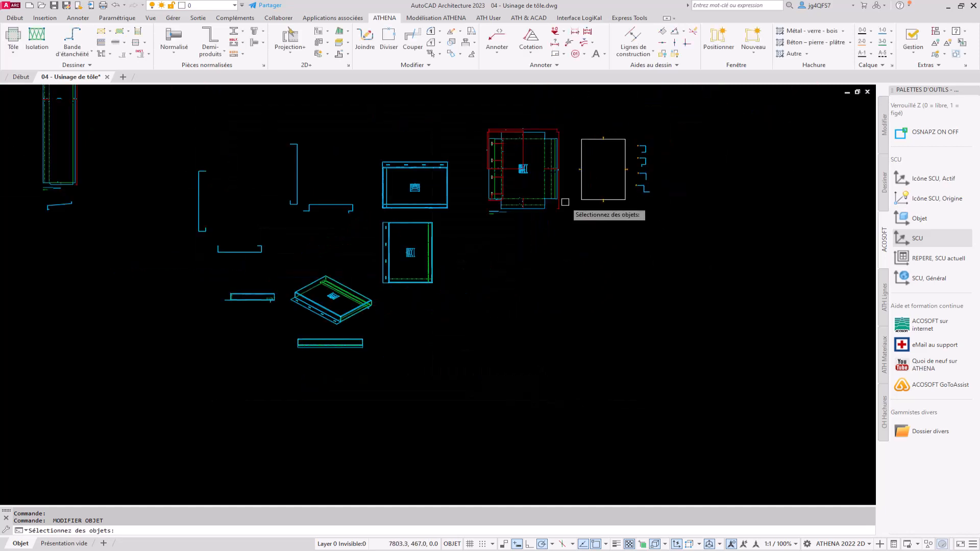
pyautogui.scroll(4, 550, 220)
pyautogui.click(539, 334)
pyautogui.click(414, 184)
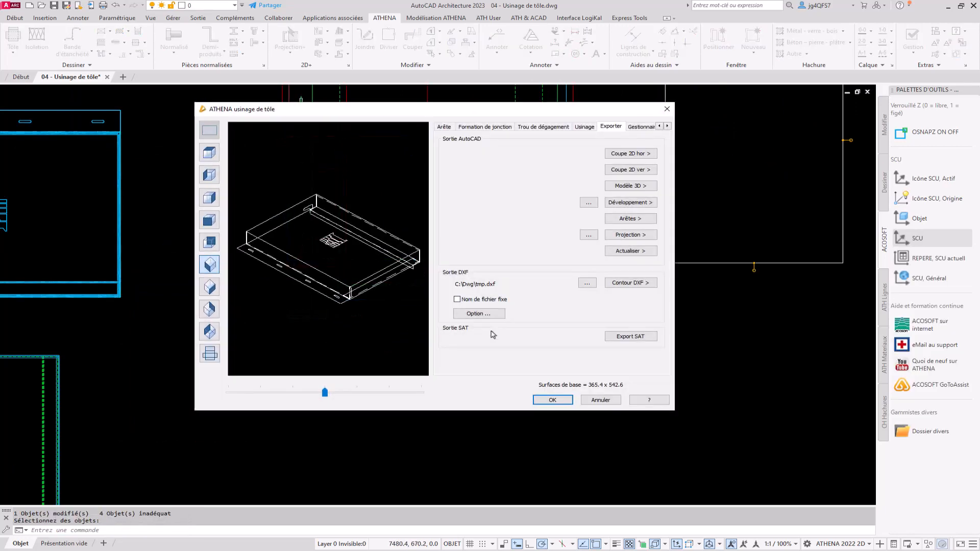
pyautogui.click(552, 400)
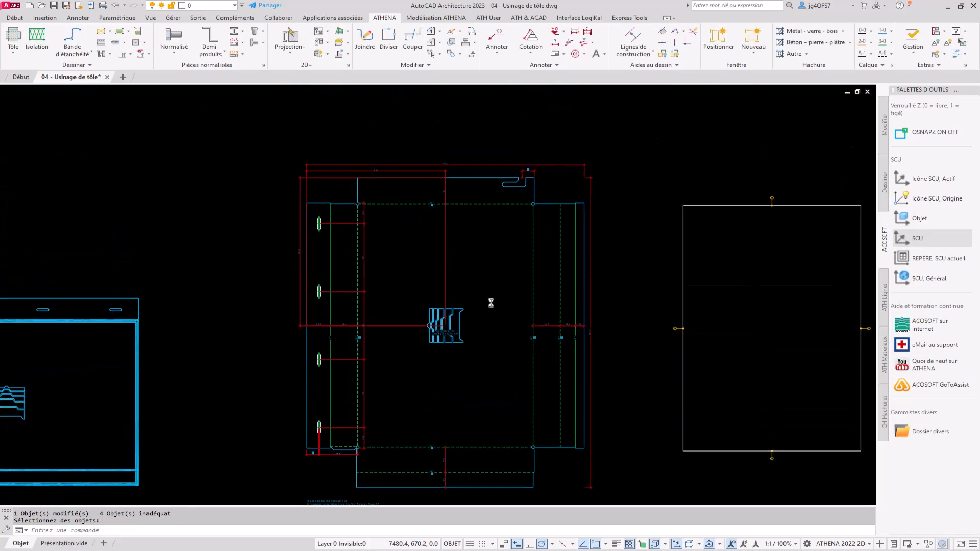
pyautogui.scroll(4, 523, 187)
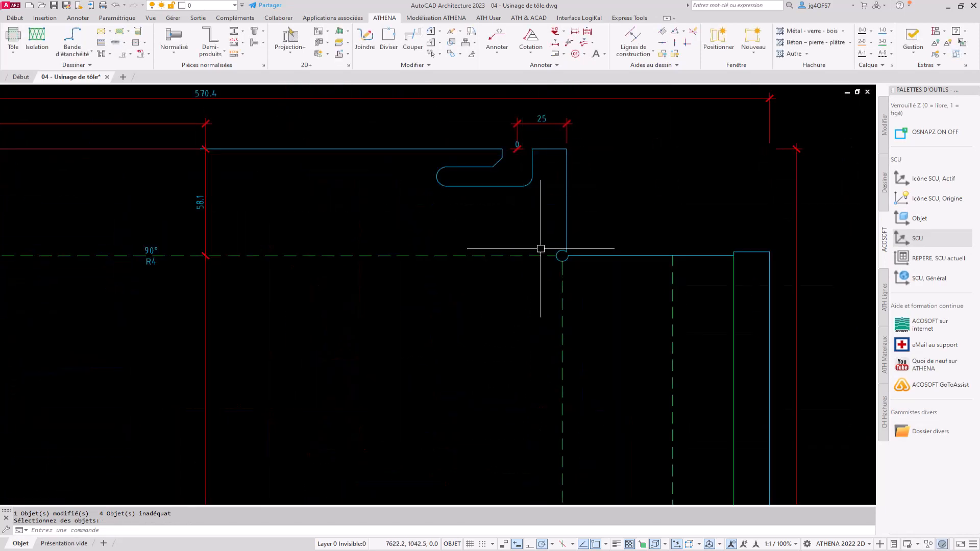
pyautogui.scroll(-10, 541, 247)
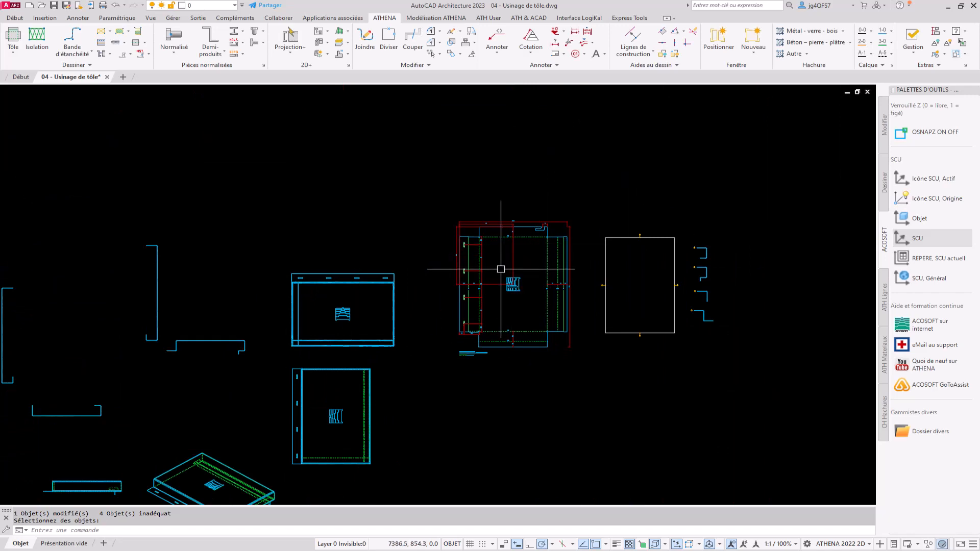
# Reopen the sheet machining definition, export the part as an ACIS file named Export SAT, and close the definition
pyautogui.moveTo(501, 267); pyautogui.dragTo(541, 206, button='middle')
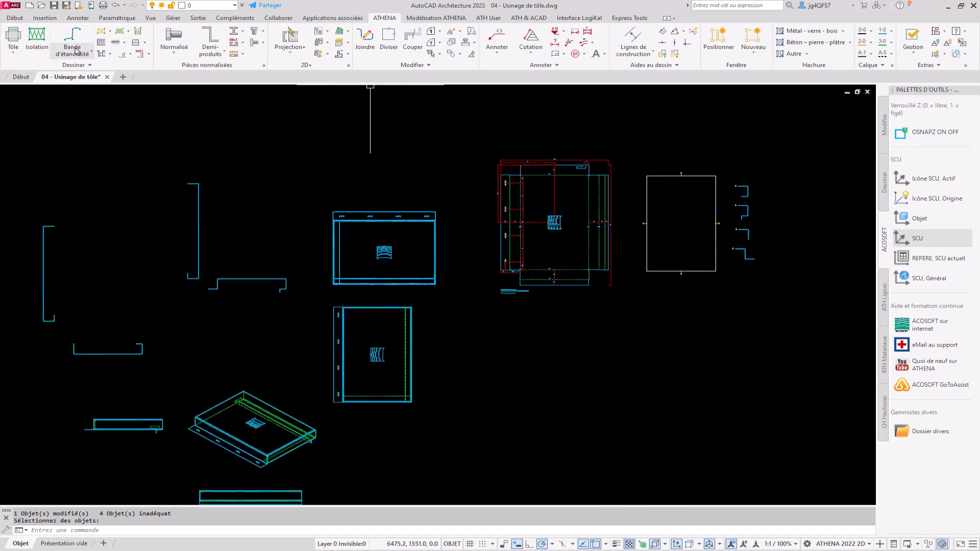
pyautogui.click(22, 37)
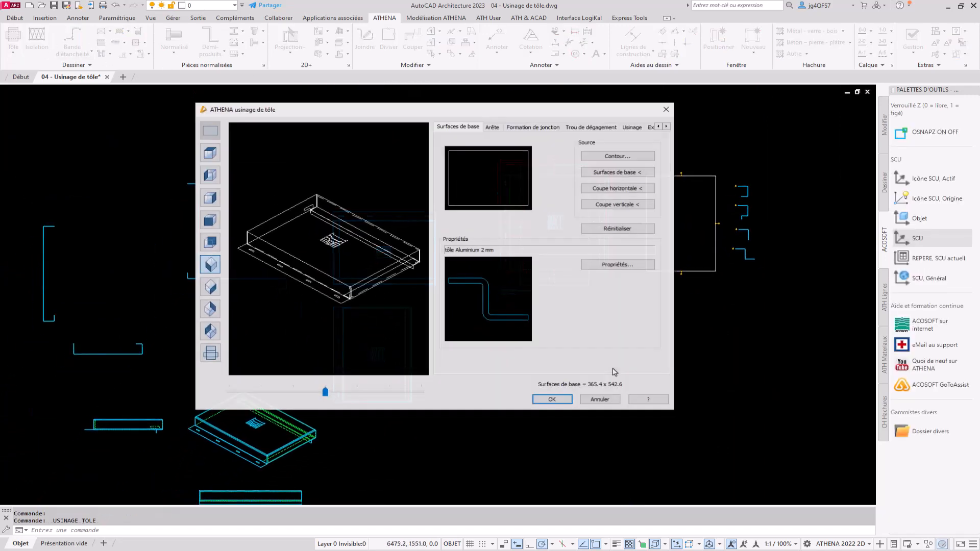
pyautogui.click(651, 126)
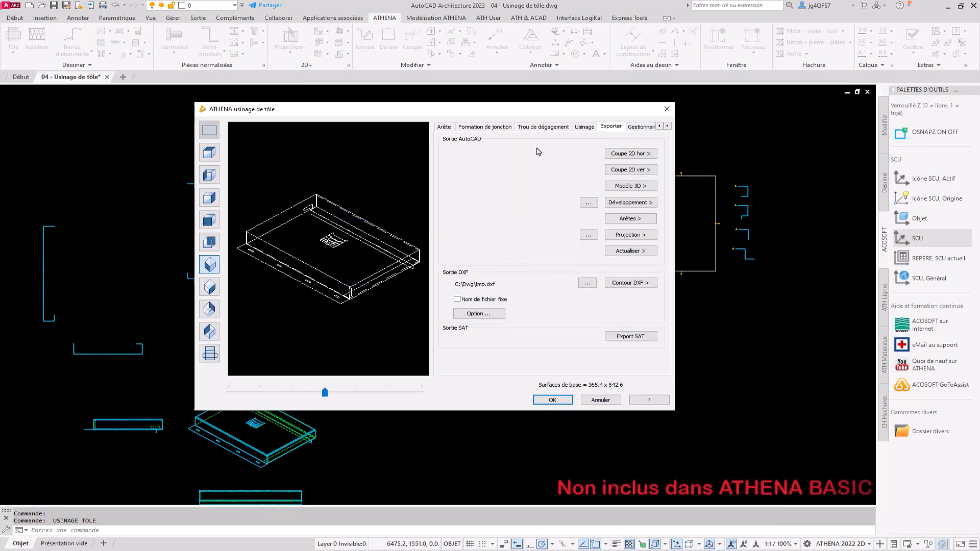
pyautogui.click(618, 337)
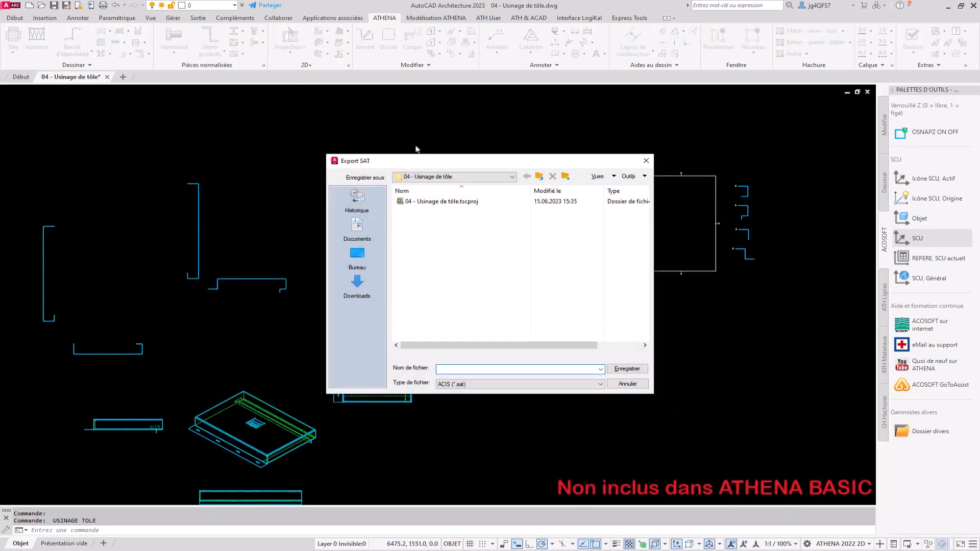
pyautogui.write('Export SAT')
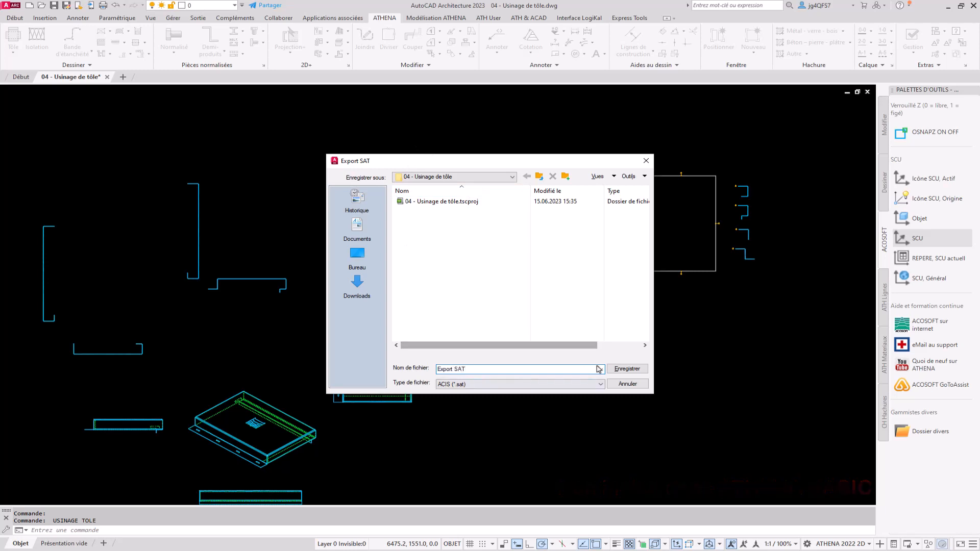
pyautogui.click(627, 369)
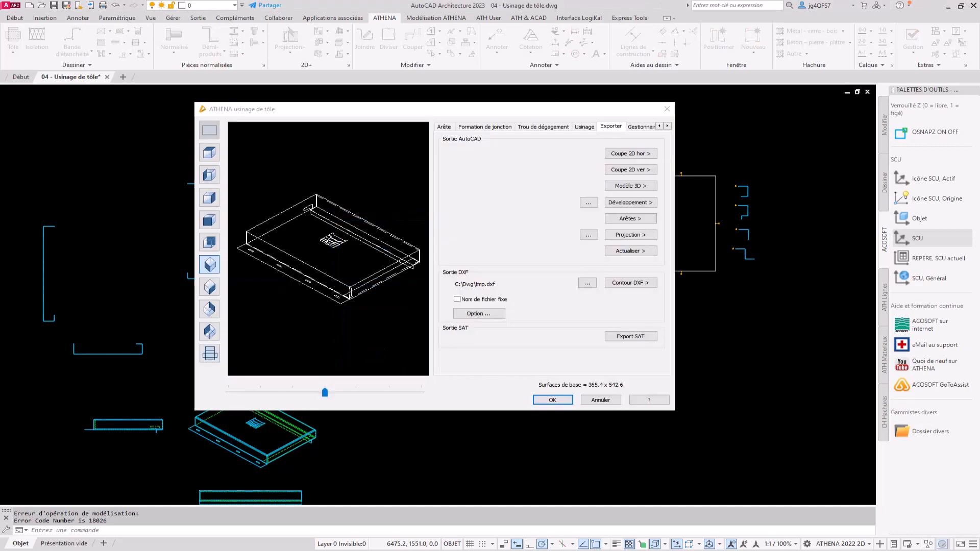
pyautogui.click(667, 110)
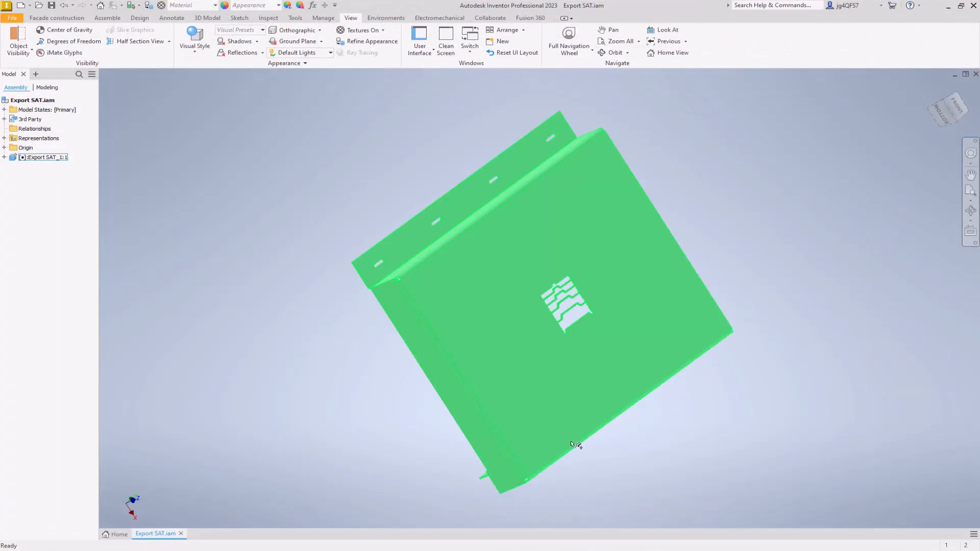
# Switch to Inventor and examine the exported sheet model in Export SAT.iam from another angle
pyautogui.moveTo(571, 444)
pyautogui.keyDown('shift'); pyautogui.mouseDown(button='middle')
pyautogui.moveTo(580, 452)
pyautogui.moveTo(560, 409)
pyautogui.moveTo(531, 439)
pyautogui.mouseUp(button='middle'); pyautogui.keyUp('shift')
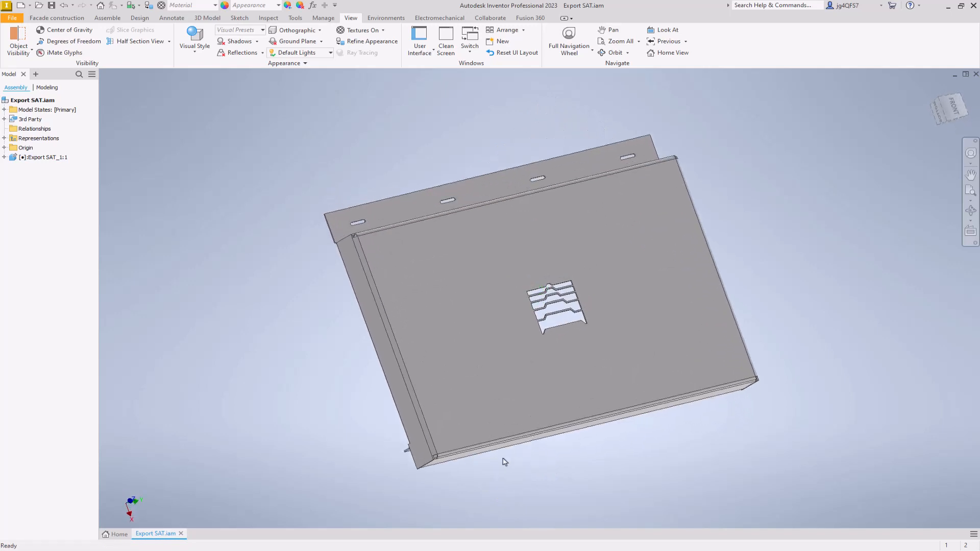